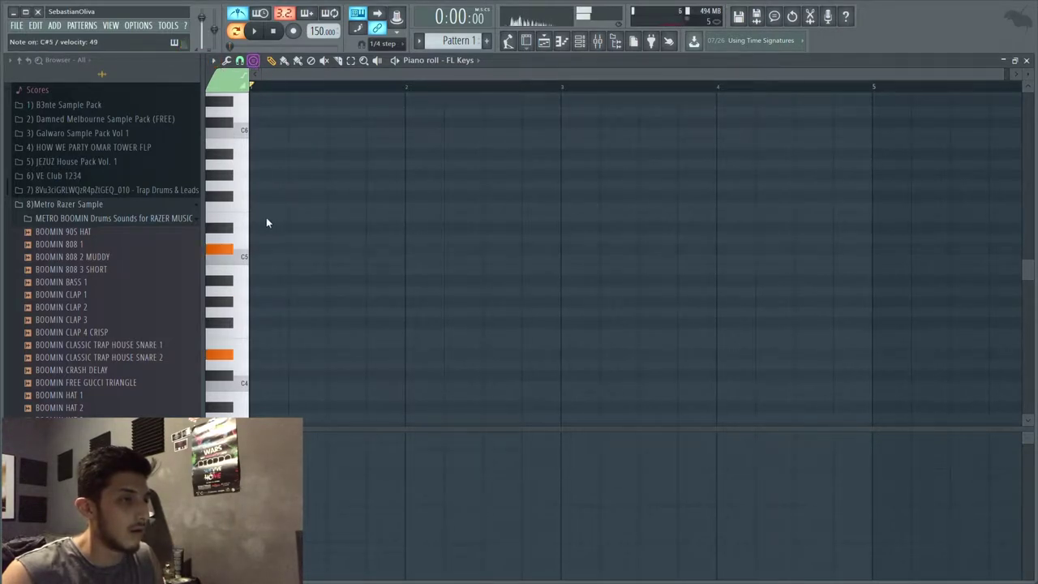
# - Enter short notes of the F# minor scale, stacked from F#4 upward, at the start of the FL Keys pattern
pyautogui.click(225, 201)
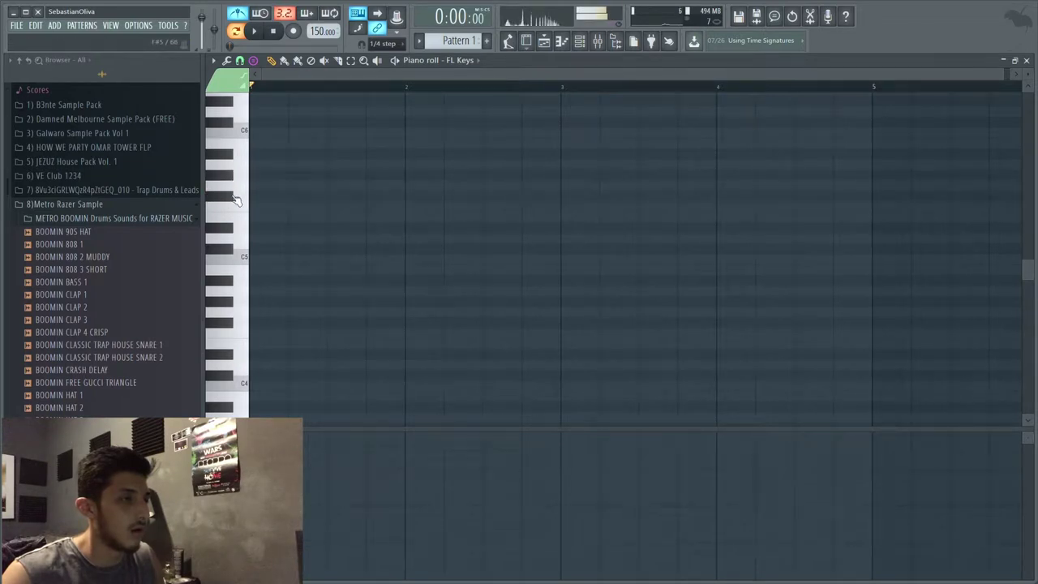
pyautogui.click(254, 199)
pyautogui.click(256, 322)
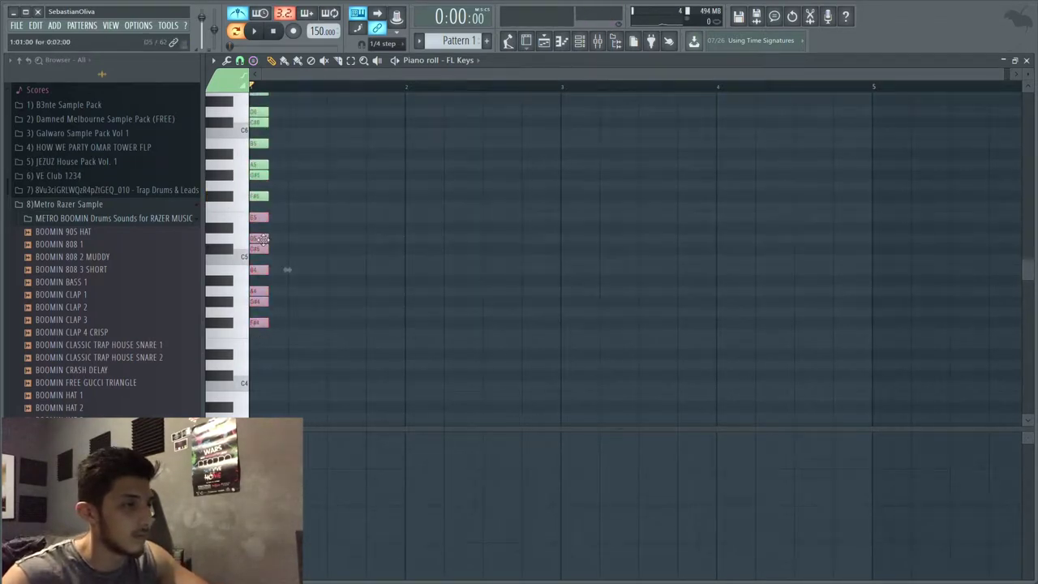
pyautogui.scroll(1, 257, 322)
# - Move the scale notes from FL Keys to the Snare channel as a ghost-note guide, and reopen the FL Keys notes
pyautogui.click(579, 41)
pyautogui.click(449, 319)
pyautogui.hotkey('ctrl', 'v')
pyautogui.click(449, 355)
pyautogui.hotkey('ctrl', 'x')
pyautogui.press('F6')
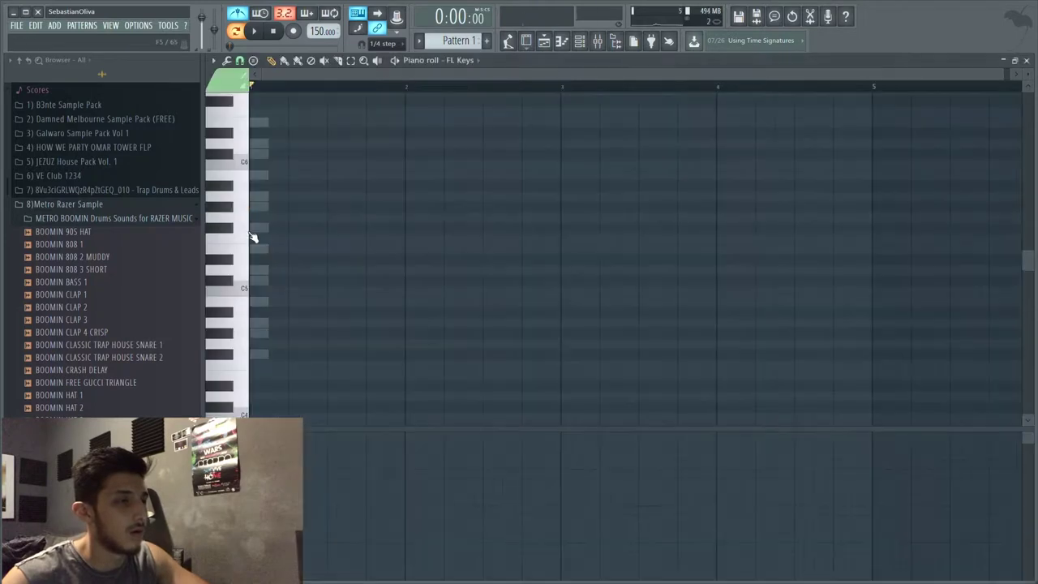
# - Build the first chord in bar 1 from one-bar notes F#5, A5 and C#6
pyautogui.moveTo(255, 229); pyautogui.dragTo(406, 235)
pyautogui.click(279, 196)
pyautogui.click(279, 177)
pyautogui.press('space')
pyautogui.moveTo(278, 180); pyautogui.dragTo(278, 158)
# - Build the second chord in bar 2 from one-bar notes F#5, G#5 and B5, and play it back
pyautogui.click(411, 176)
pyautogui.click(410, 206)
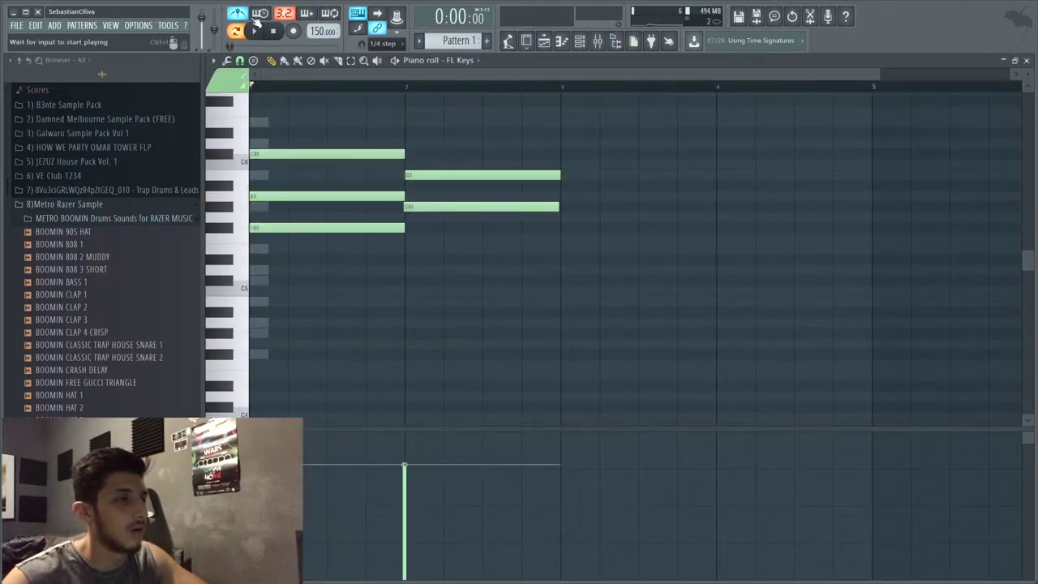
pyautogui.moveTo(412, 251); pyautogui.dragTo(421, 227)
pyautogui.press('space')
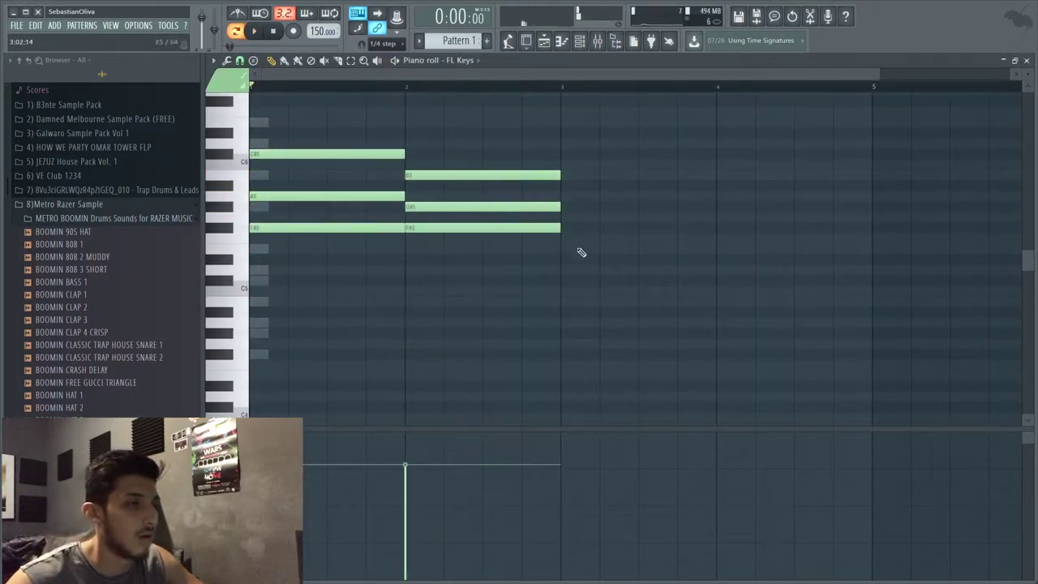
# - Build the third chord in bar 3 from one-bar notes A5, C#6 and E6, checking it by playback
pyautogui.click(568, 175)
pyautogui.click(565, 144)
pyautogui.click(564, 122)
pyautogui.press('space')
pyautogui.press('space')
pyautogui.moveTo(449, 176); pyautogui.dragTo(448, 208)
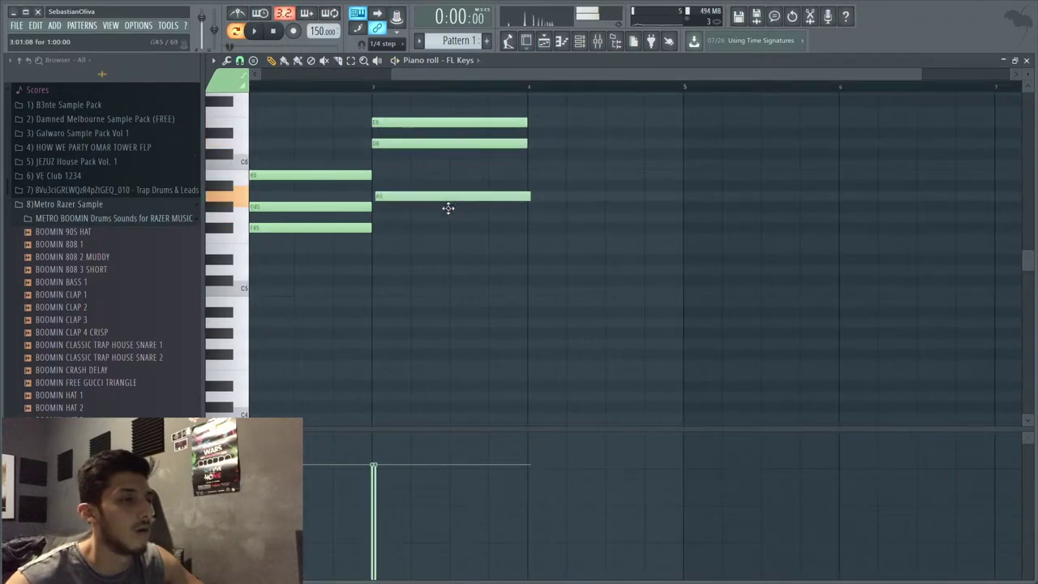
pyautogui.press('space')
pyautogui.press('space')
pyautogui.moveTo(589, 144); pyautogui.dragTo(589, 163)
pyautogui.press('space')
pyautogui.moveTo(602, 211); pyautogui.dragTo(602, 199)
# - Complete the progression with a one-bar chord of E5, G#5 and C#6 in bar 4
pyautogui.hscroll(1, 661, 143)
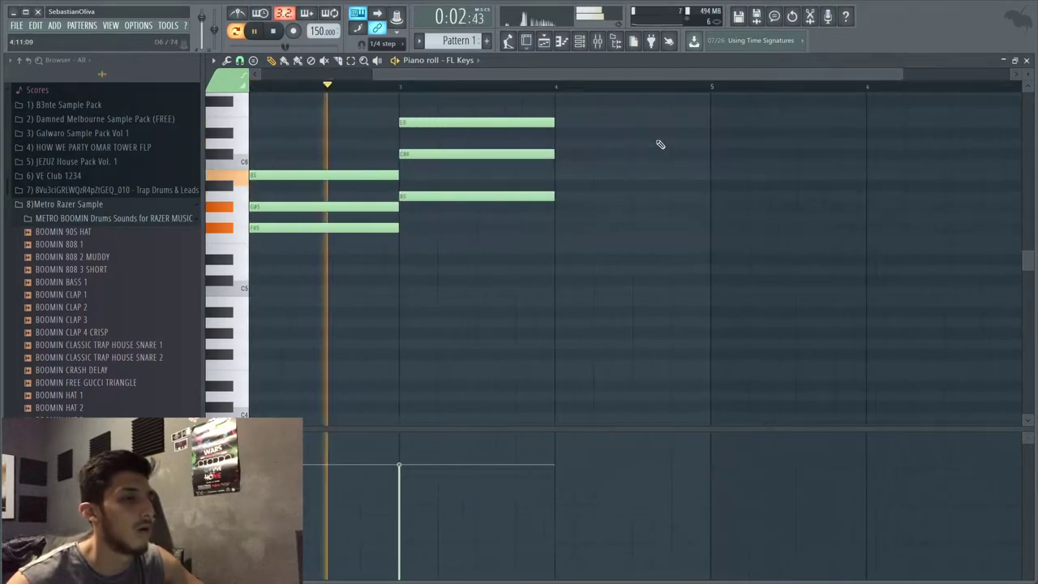
pyautogui.moveTo(527, 200); pyautogui.dragTo(525, 179)
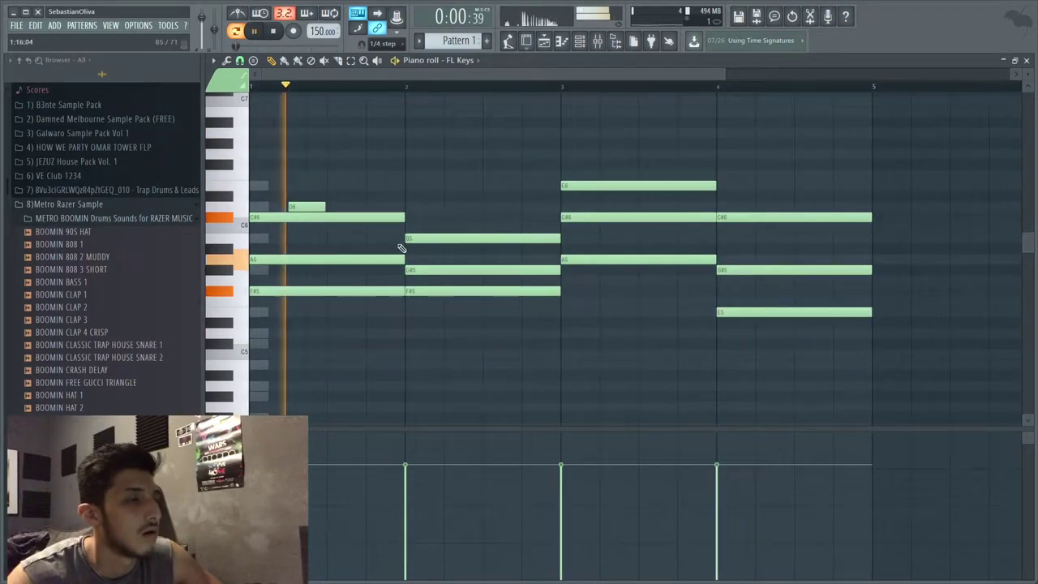
# - Add short melody notes D6 and B5 in bar 1, C#6 and D6 in bar 2, D6 and B5 in bar 3, and A5 and B5 in bar 4
pyautogui.moveTo(389, 232); pyautogui.dragTo(392, 242)
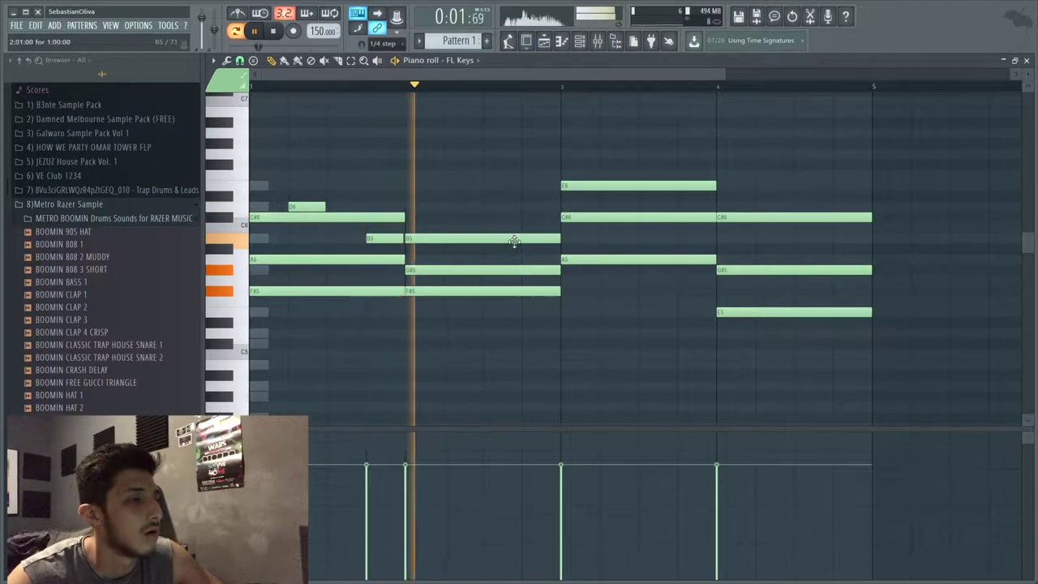
pyautogui.press('space')
pyautogui.click(487, 229)
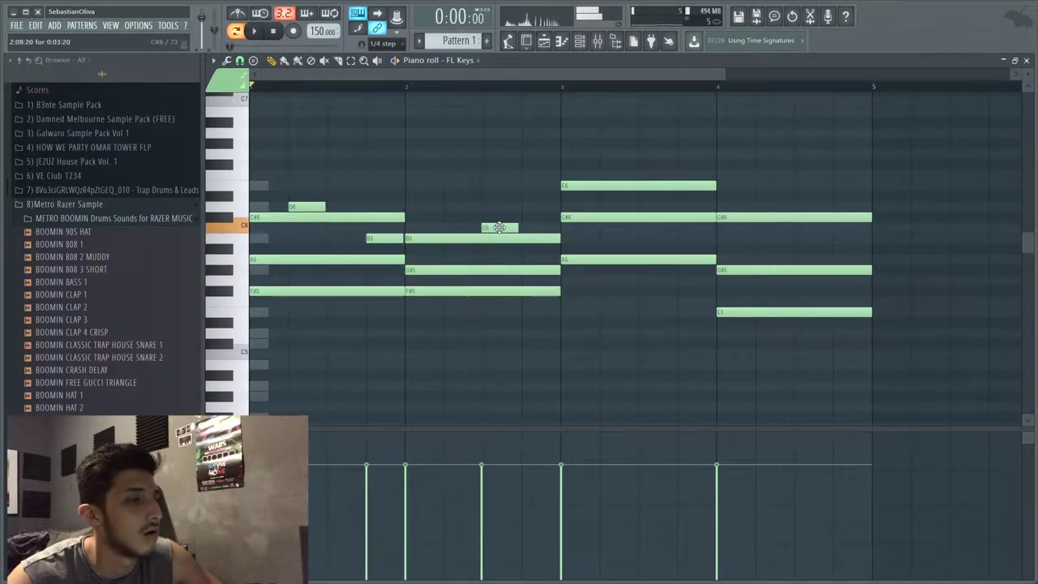
pyautogui.moveTo(499, 227); pyautogui.dragTo(503, 223)
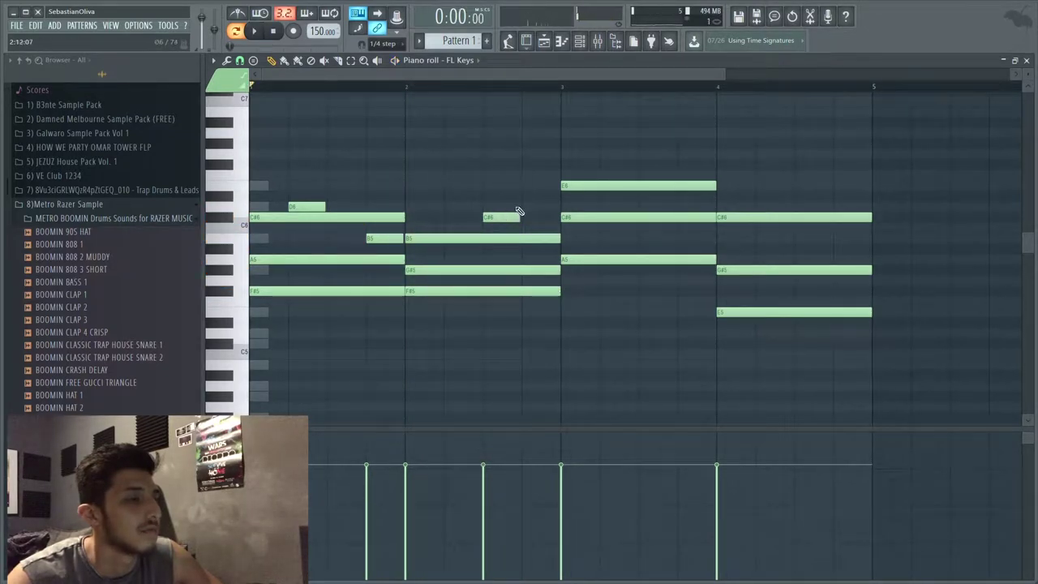
pyautogui.click(527, 208)
pyautogui.press('space')
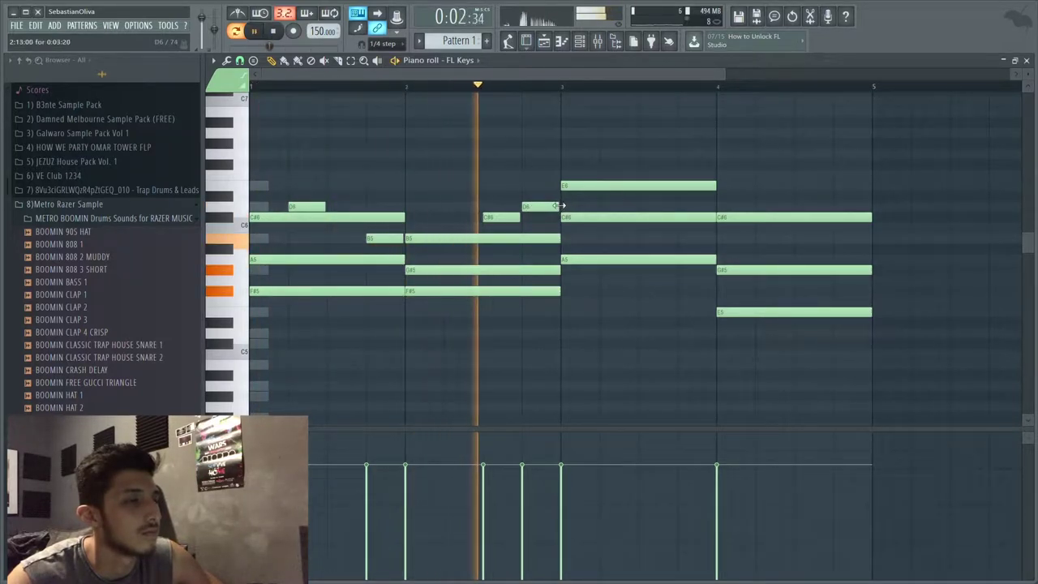
pyautogui.press('space')
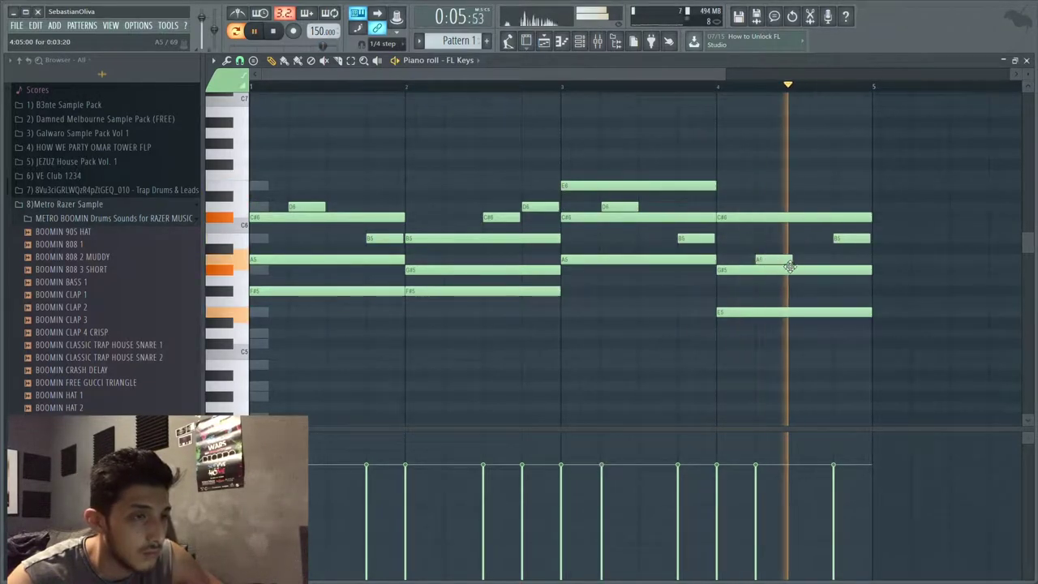
# - Copy the FL Keys chords and melody to the Spire channel
pyautogui.click(1027, 61)
pyautogui.click(438, 356)
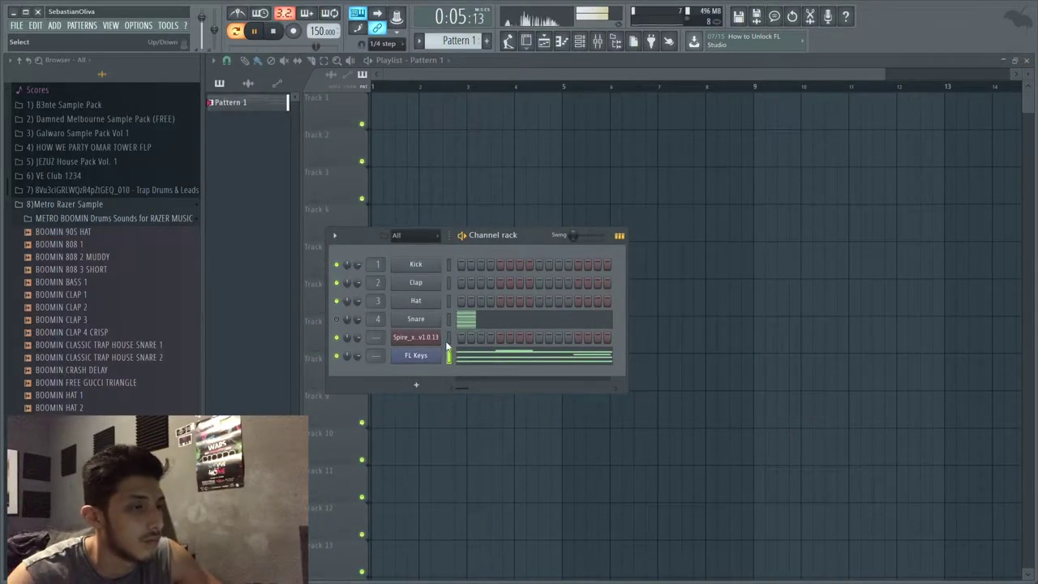
pyautogui.click(447, 338)
pyautogui.hotkey('ctrl', 'v')
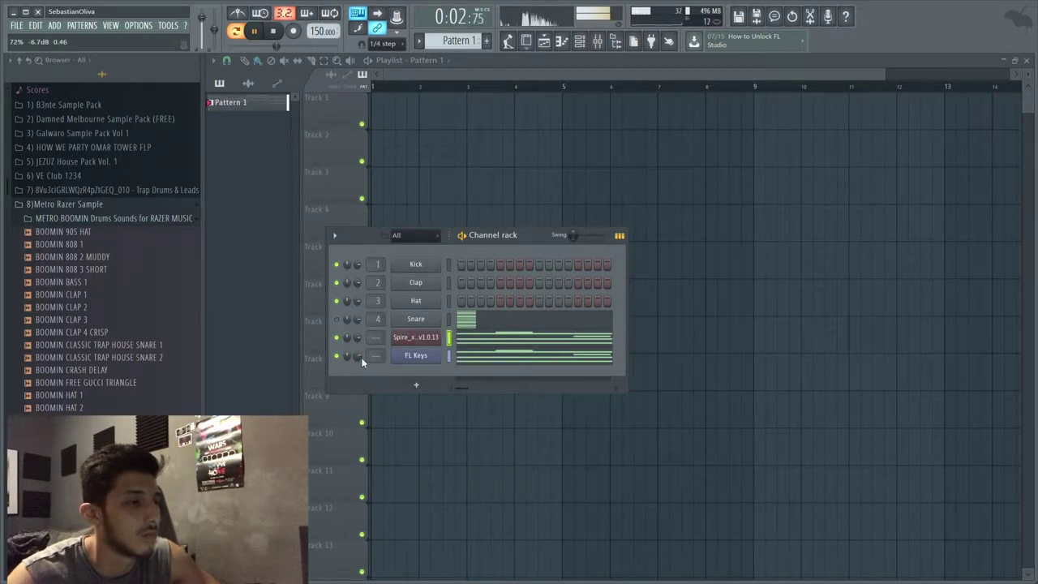
# - Transpose all notes of the Spire channel down one octave
pyautogui.click(480, 341)
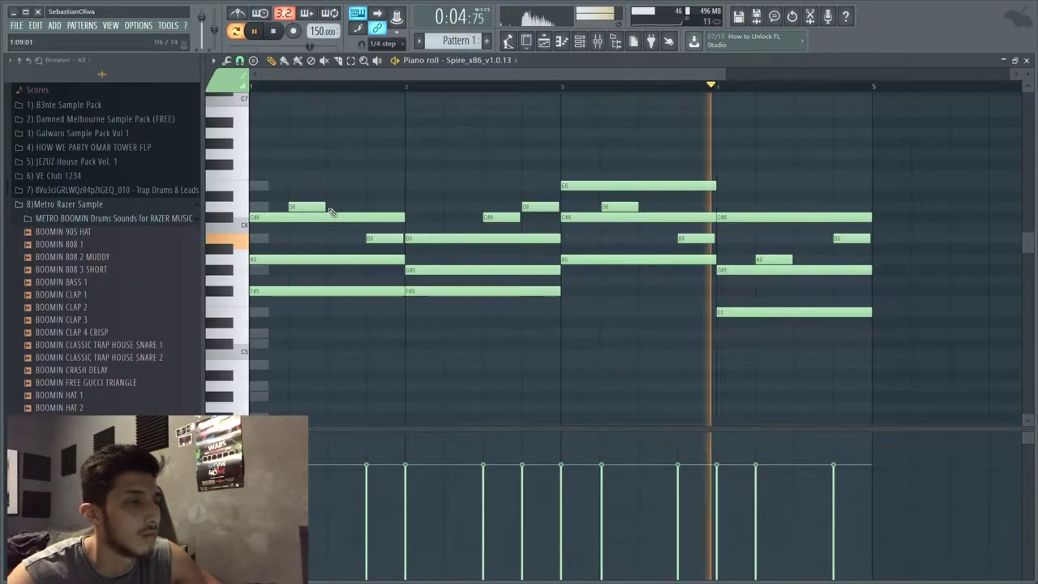
pyautogui.hotkey('ctrl', 'Down')
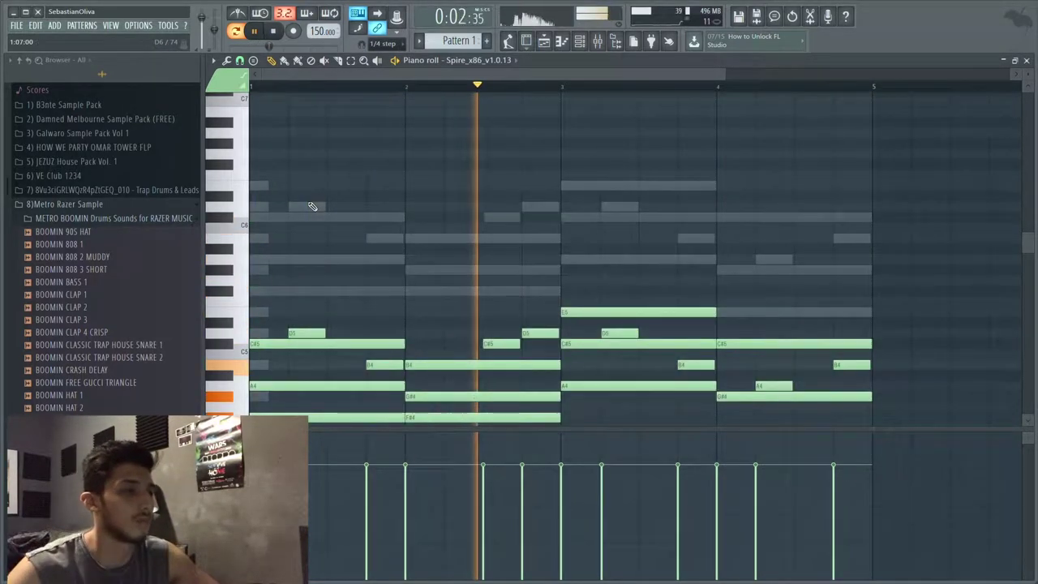
pyautogui.scroll(-3, 401, 320)
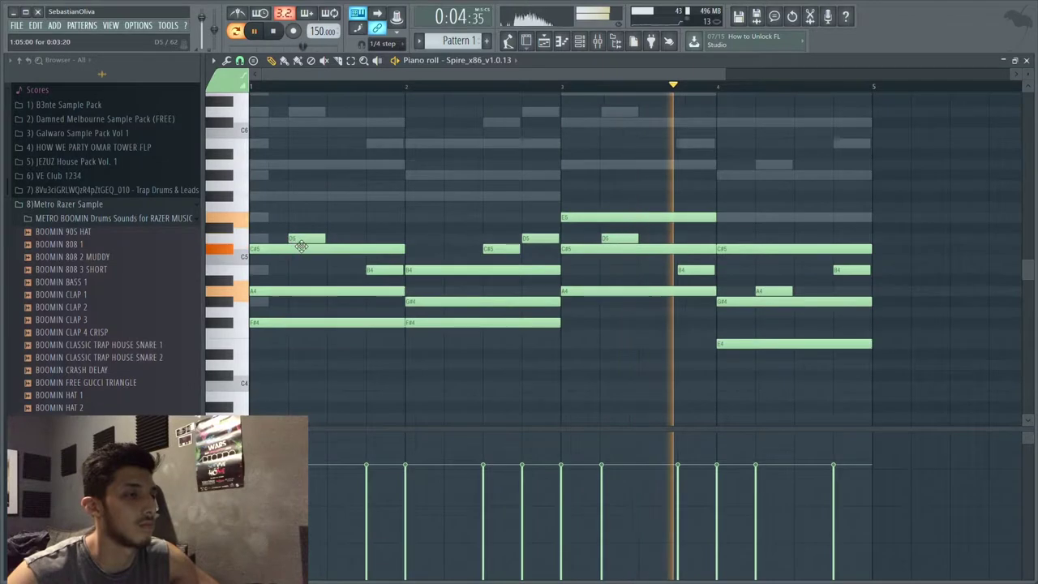
# - Delete the short melody notes from the Spire part, leaving only its sustained chords
pyautogui.rightClick(382, 269)
pyautogui.rightClick(499, 250)
pyautogui.rightClick(540, 240)
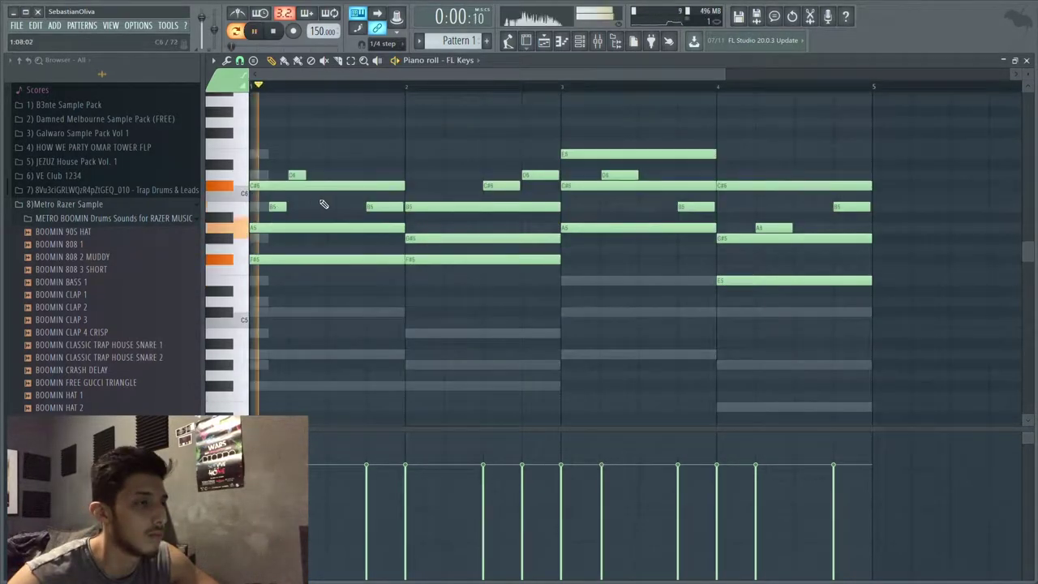
pyautogui.press('space')
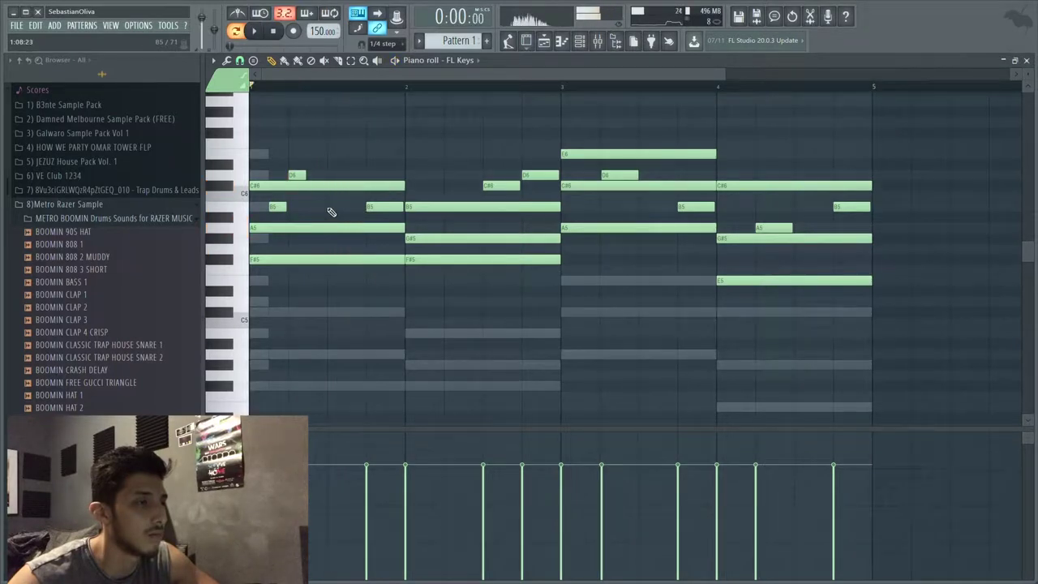
pyautogui.click(333, 208)
pyautogui.press('space')
pyautogui.click(350, 175)
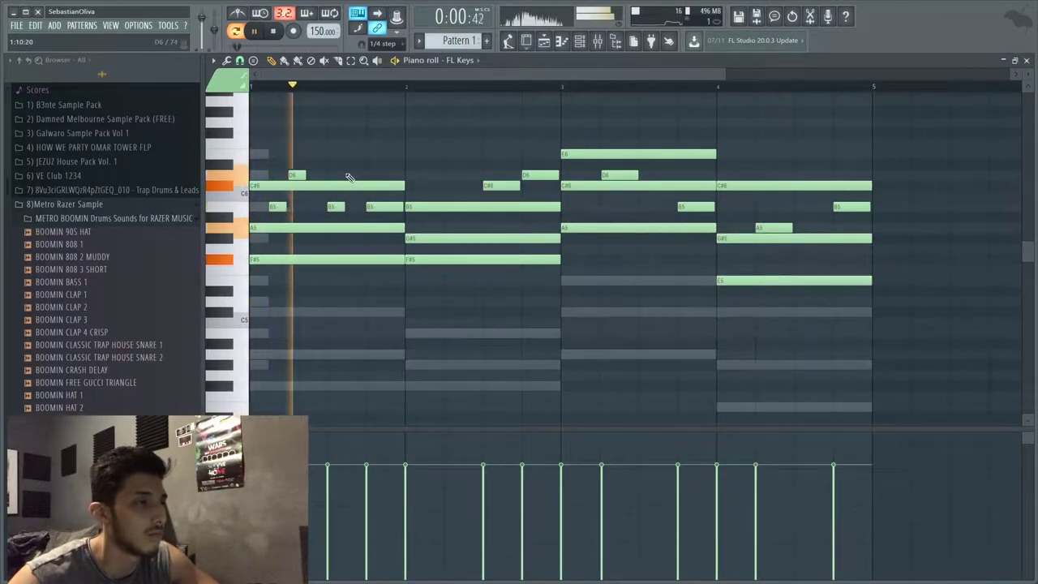
pyautogui.rightClick(354, 177)
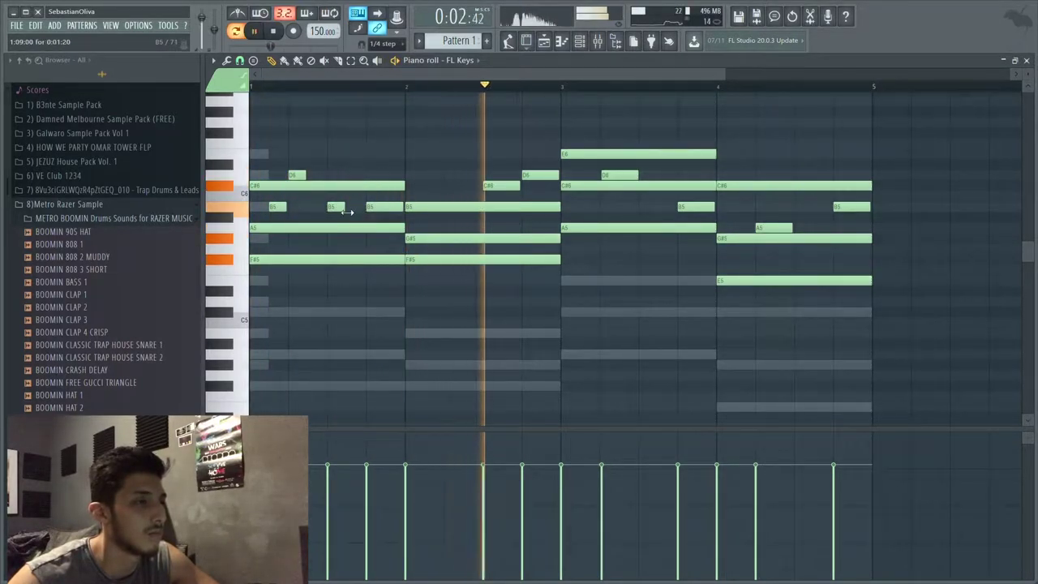
pyautogui.rightClick(339, 208)
# - Add a short D6 melody note at step 11 of bar 1 in the FL Keys part and play it back
pyautogui.press('space')
pyautogui.press('space')
pyautogui.click(351, 176)
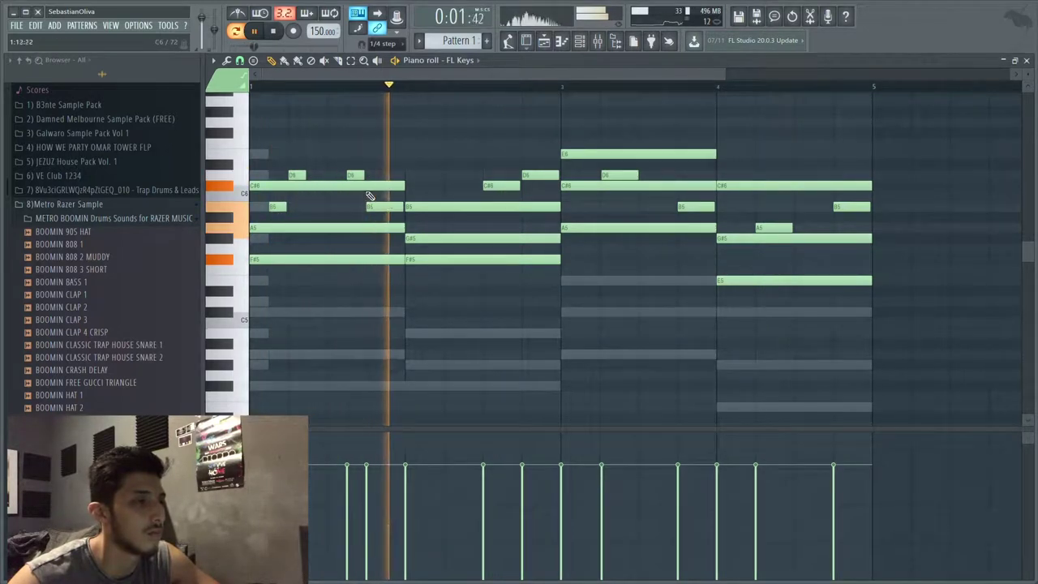
# - Shorten the C#6 melody note in bar 2 of FL Keys and add a short D6 right after it
pyautogui.moveTo(519, 193); pyautogui.dragTo(499, 190)
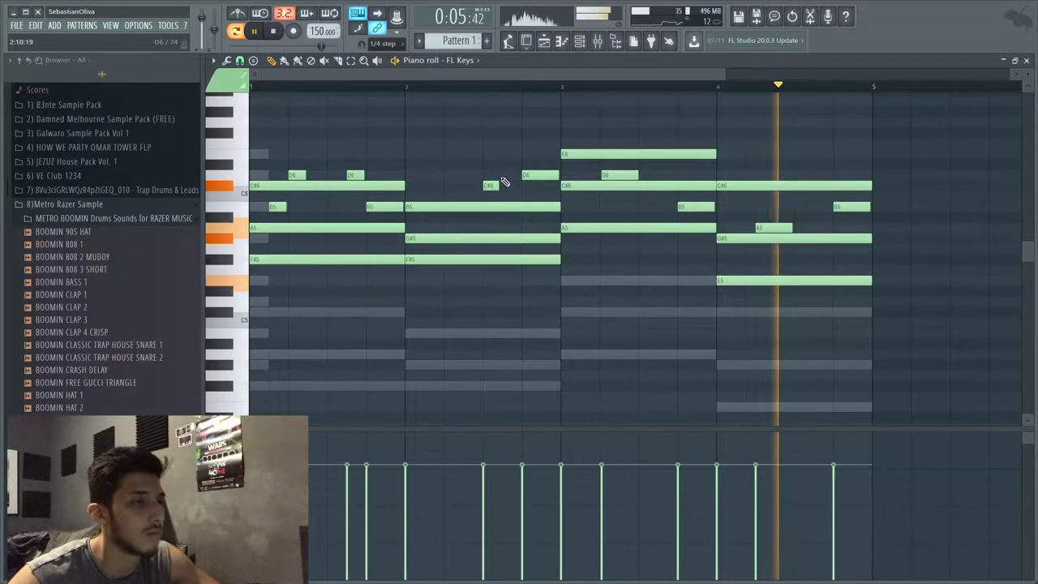
pyautogui.click(509, 175)
pyautogui.click(525, 186)
pyautogui.moveTo(542, 186); pyautogui.dragTo(558, 186)
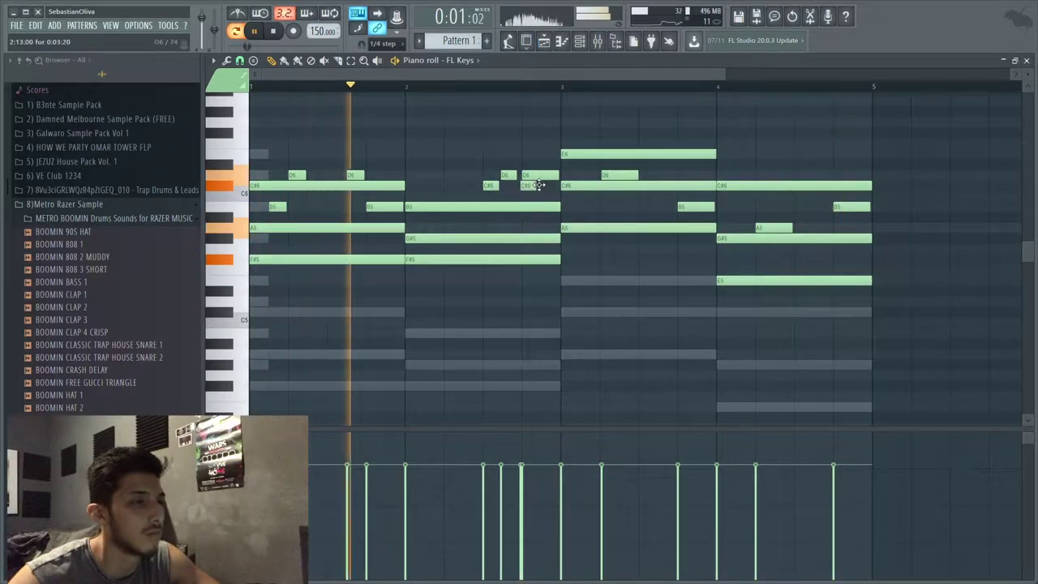
pyautogui.rightClick(528, 187)
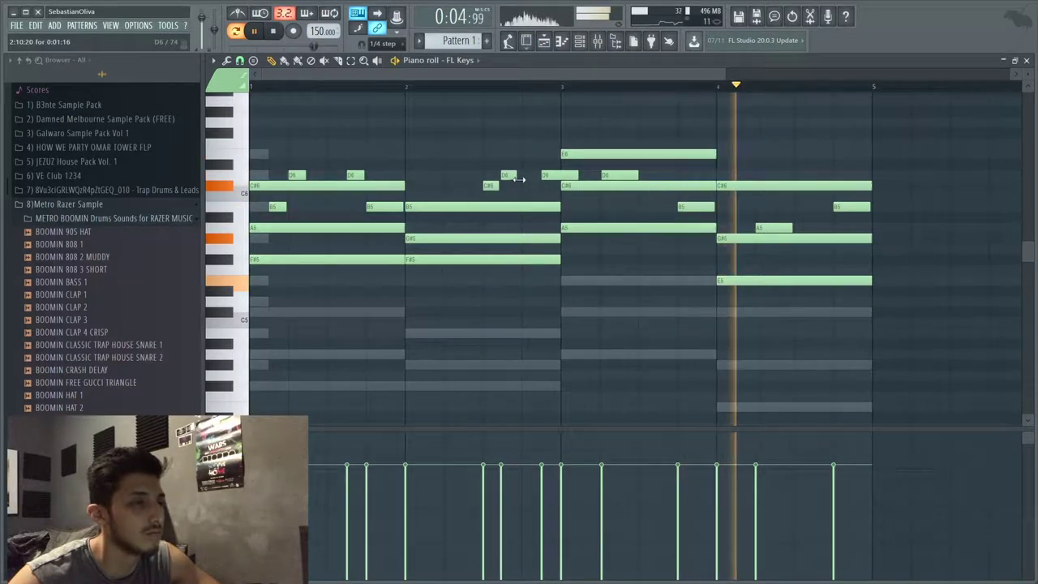
# - Replace the longer D6 in bar 2 with the short D6 at step 13, and lengthen the C#6 before it
pyautogui.moveTo(508, 175); pyautogui.dragTo(538, 180)
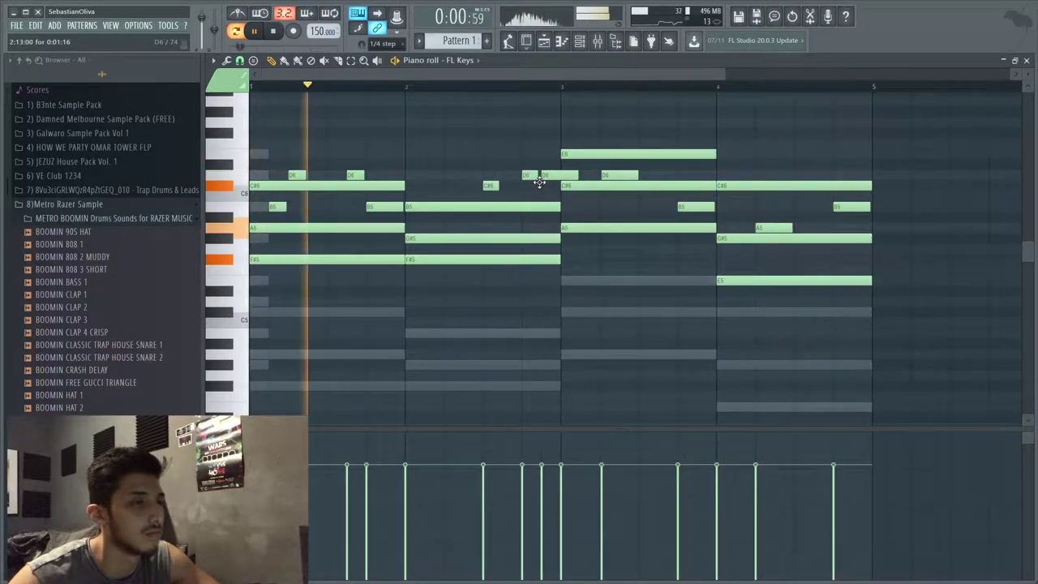
pyautogui.rightClick(551, 177)
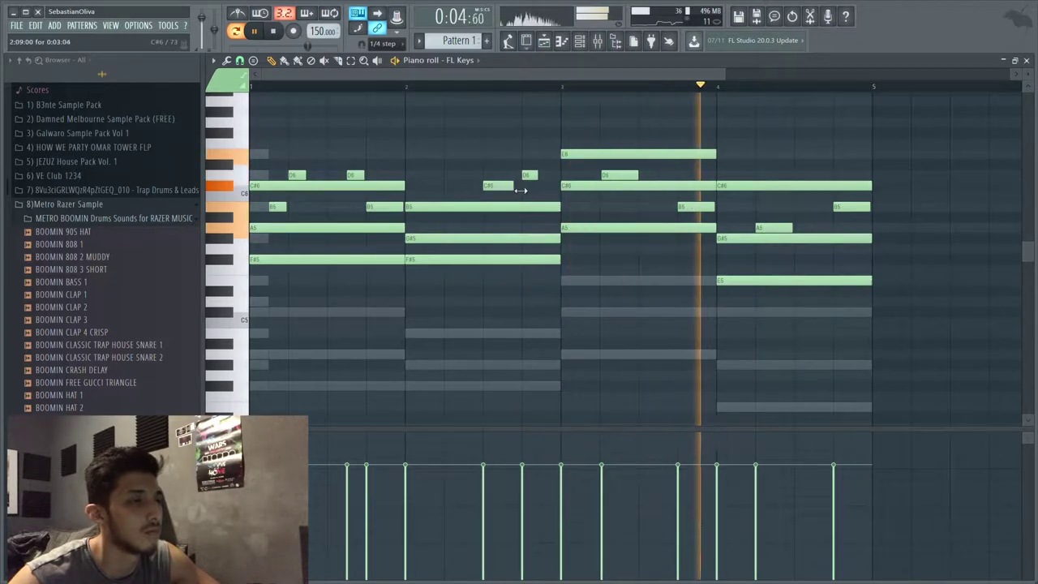
pyautogui.moveTo(504, 191); pyautogui.dragTo(516, 189)
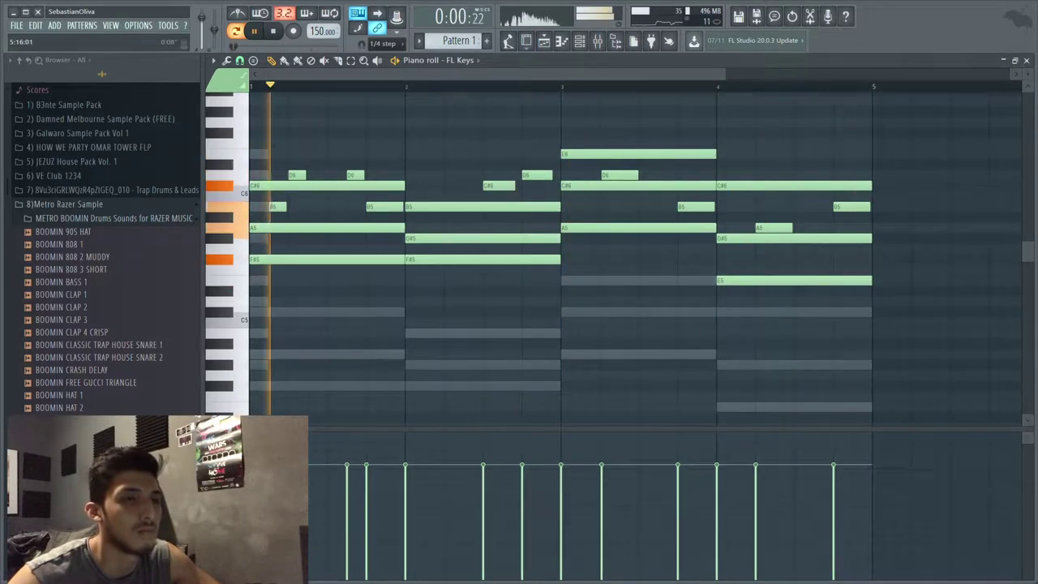
# - Route Spire to mixer track 1 and FL Keys to mixer track 2, and add a second Spire instance as a new channel
pyautogui.click(1026, 60)
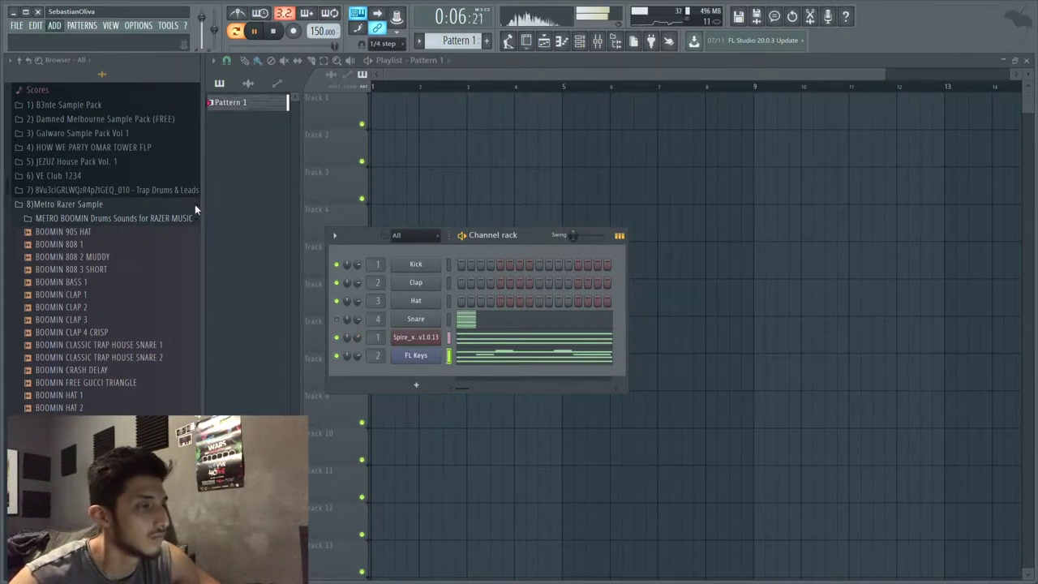
pyautogui.click(415, 336)
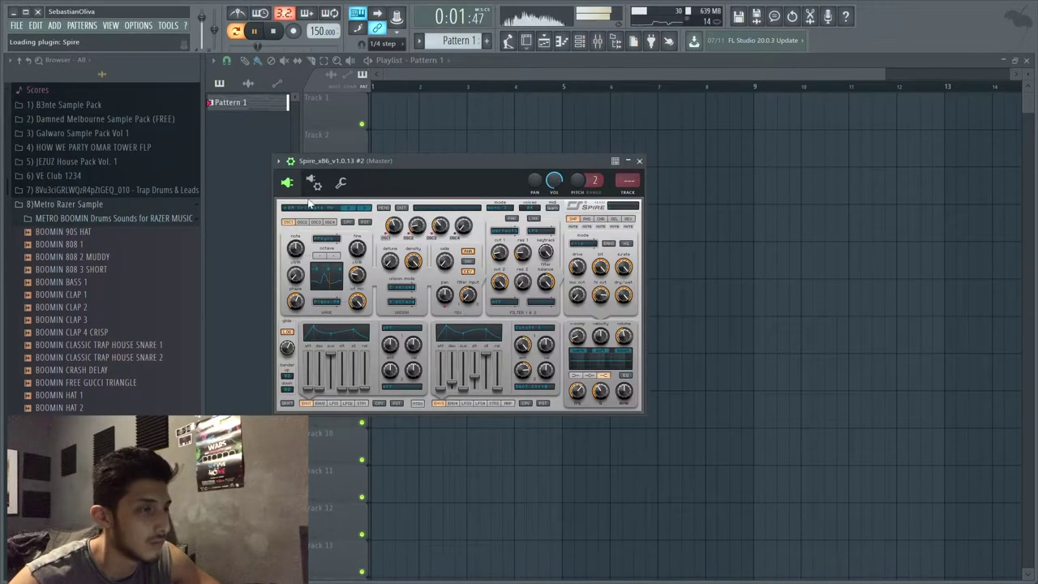
pyautogui.click(639, 161)
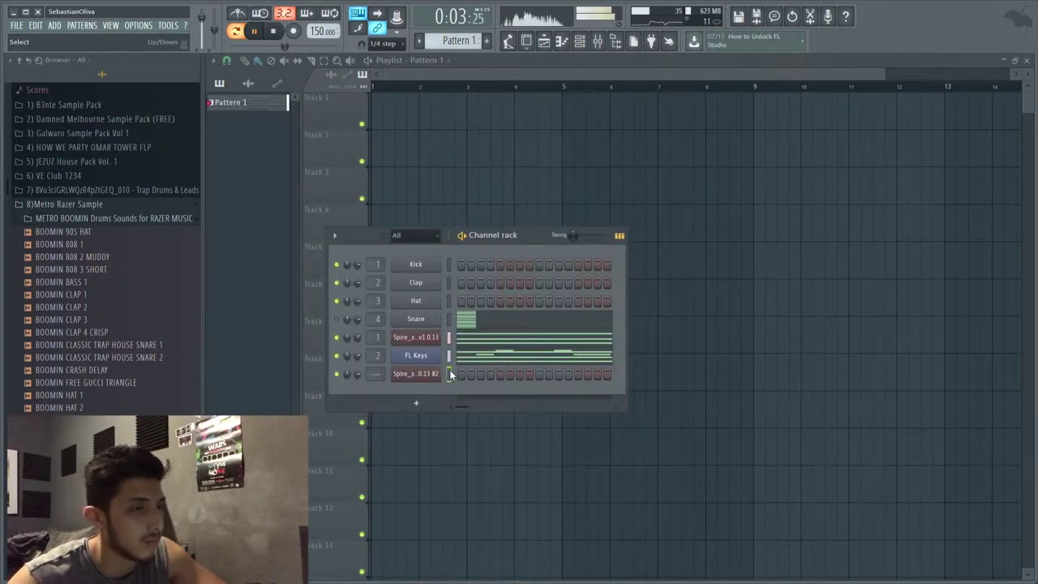
# - Place short B5, D6 and B5 notes in bar 1 of the second Spire along the ghosted FL Keys melody, without the second D6
pyautogui.press('F7')
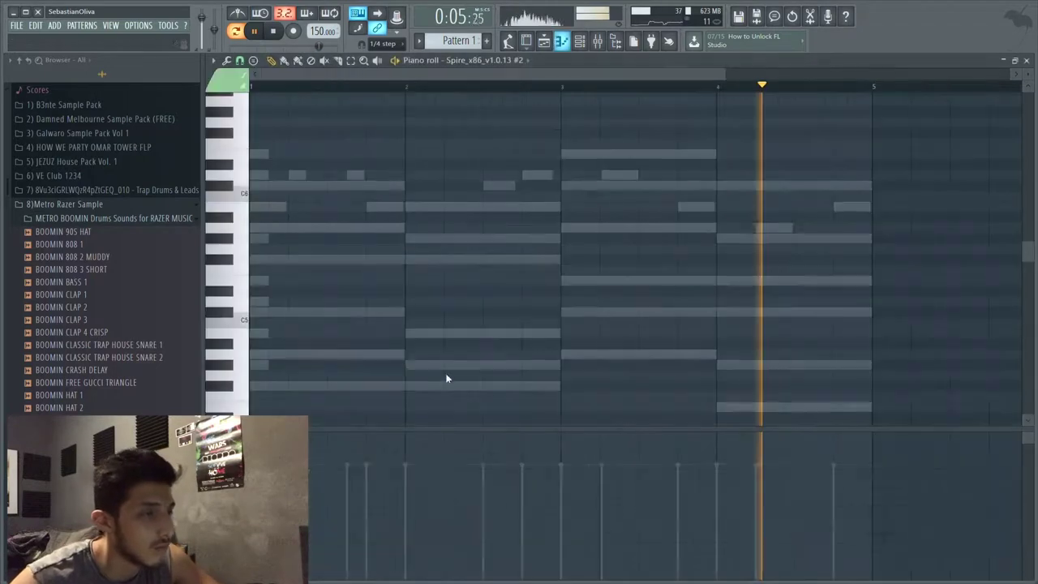
pyautogui.press('space')
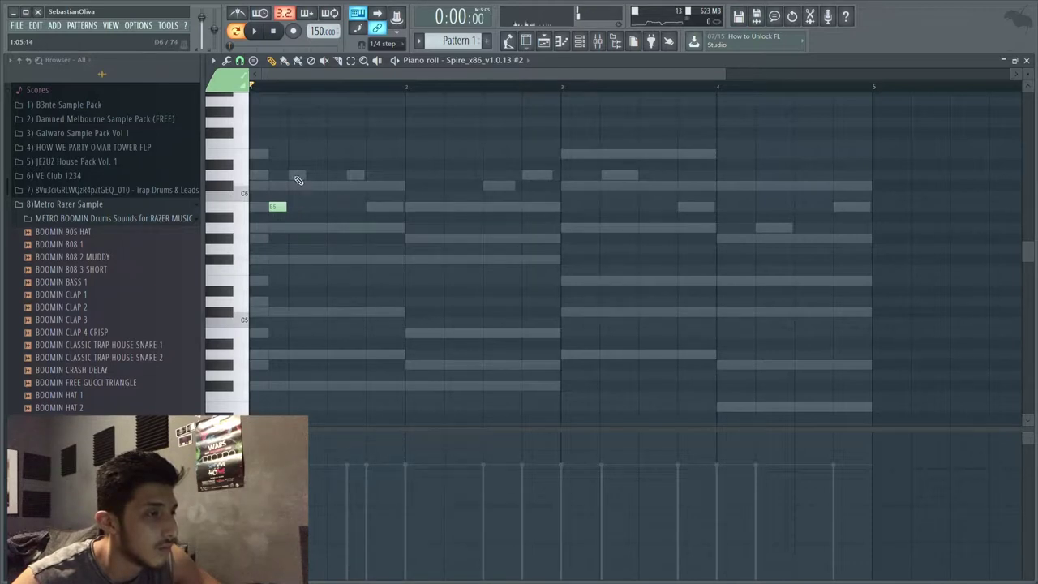
pyautogui.click(297, 176)
pyautogui.click(353, 176)
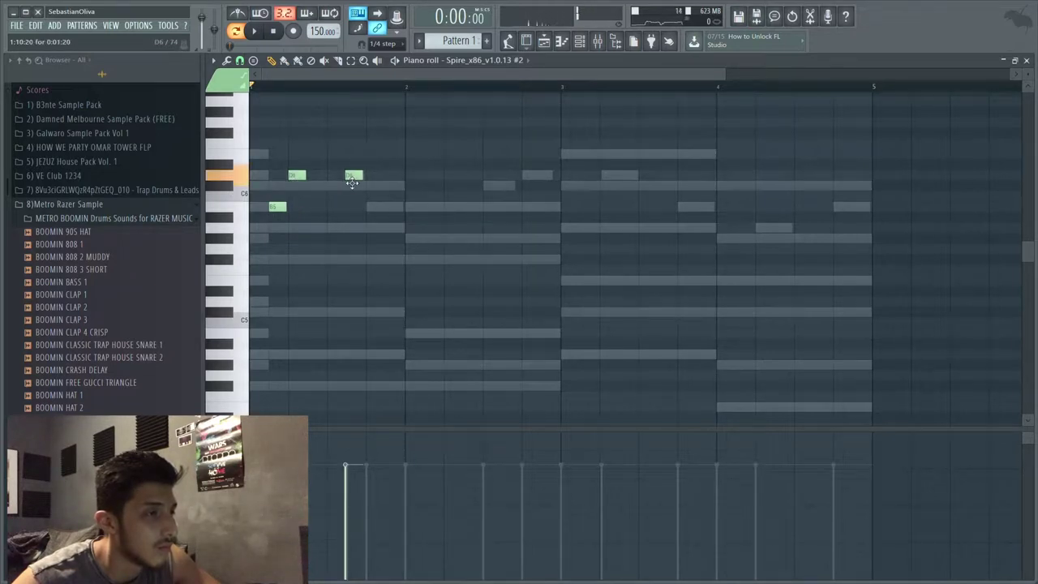
pyautogui.click(370, 209)
pyautogui.press('space')
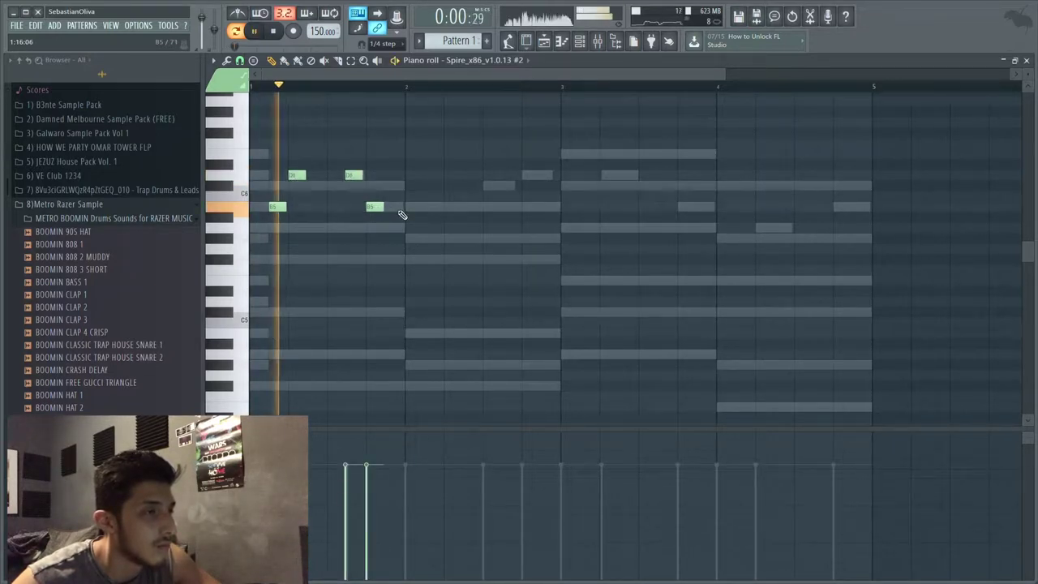
pyautogui.press('space')
pyautogui.rightClick(354, 176)
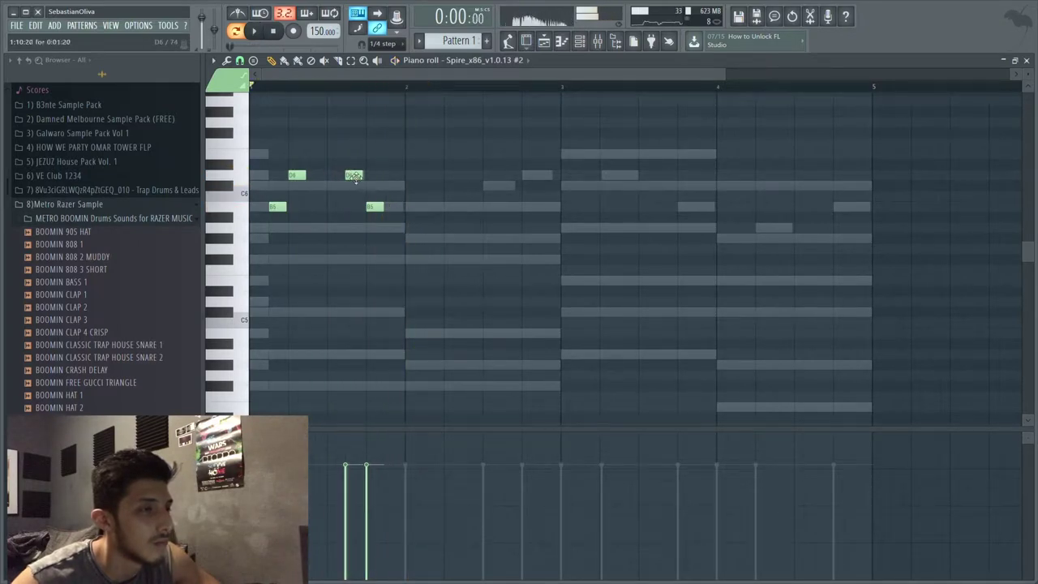
# - Add short C#6 and D6 notes in bar 2 of the second Spire at the starts of the matching FL Keys notes
pyautogui.press('space')
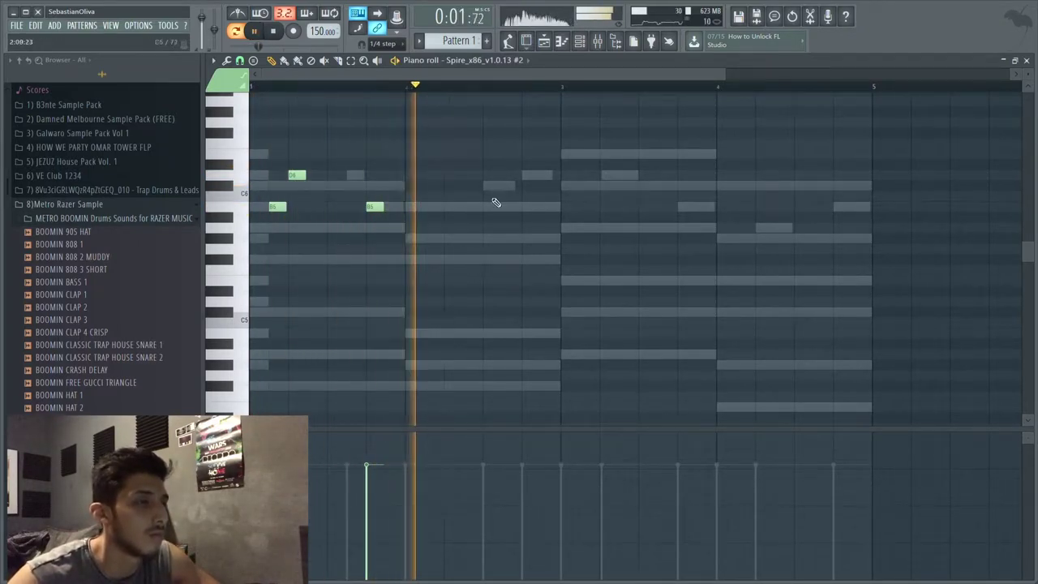
pyautogui.press('space')
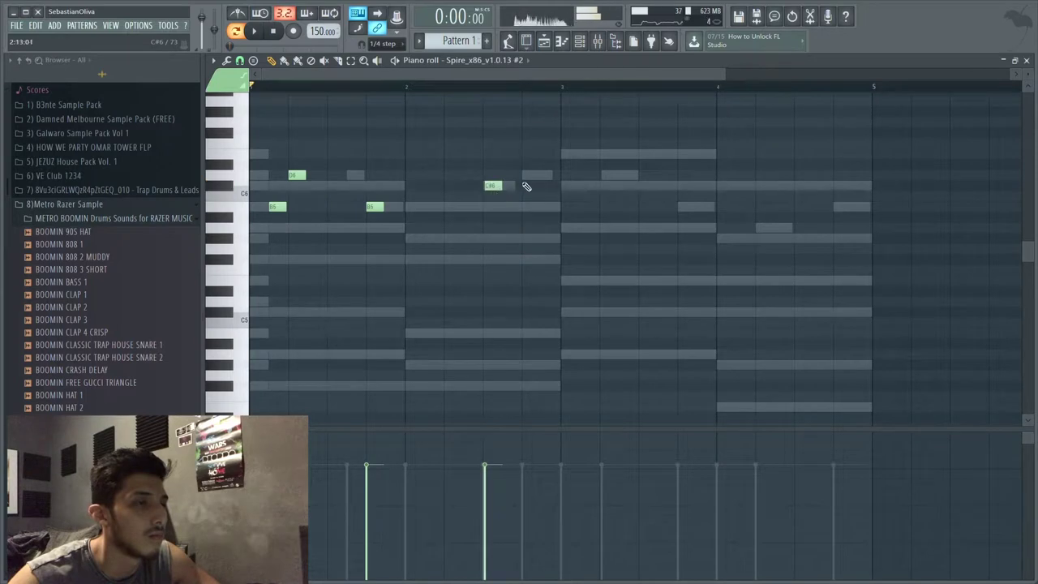
pyautogui.press('space')
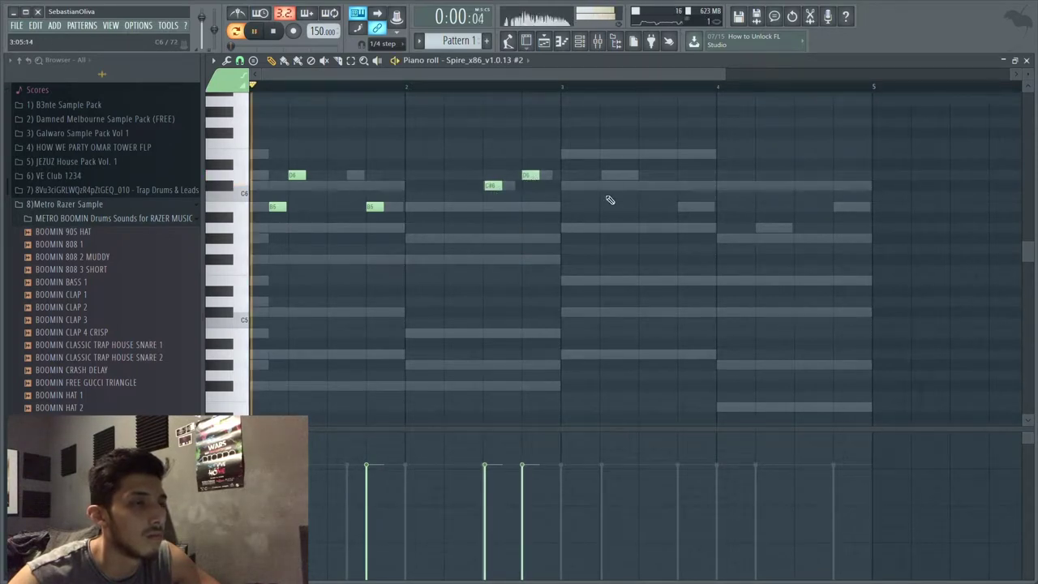
# - Add short D6 and B5 notes in bar 3 and A5 and B5 in bar 4, and transpose the whole Spire part up an octave
pyautogui.click(684, 209)
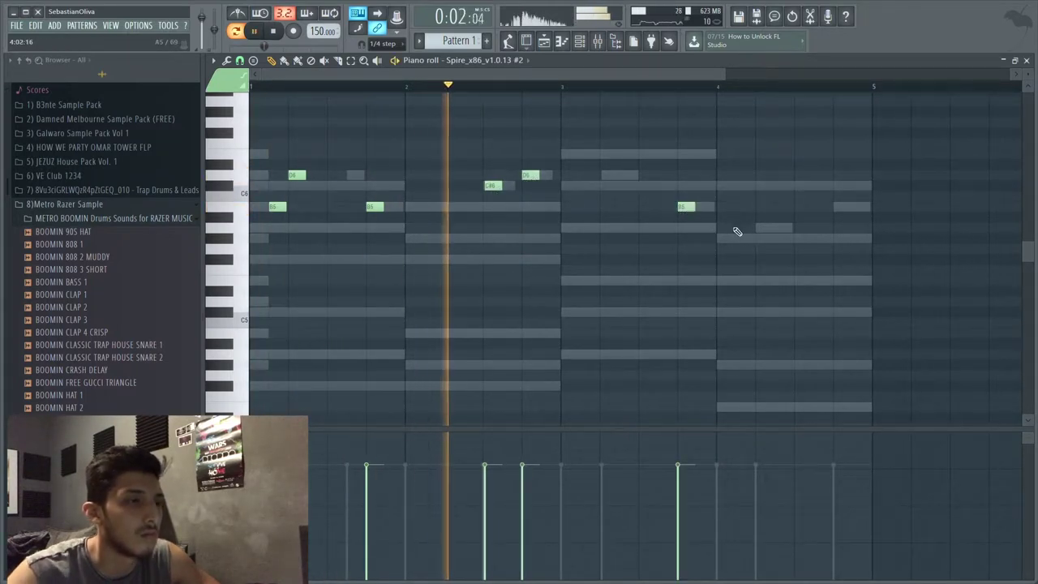
pyautogui.click(607, 176)
pyautogui.click(762, 228)
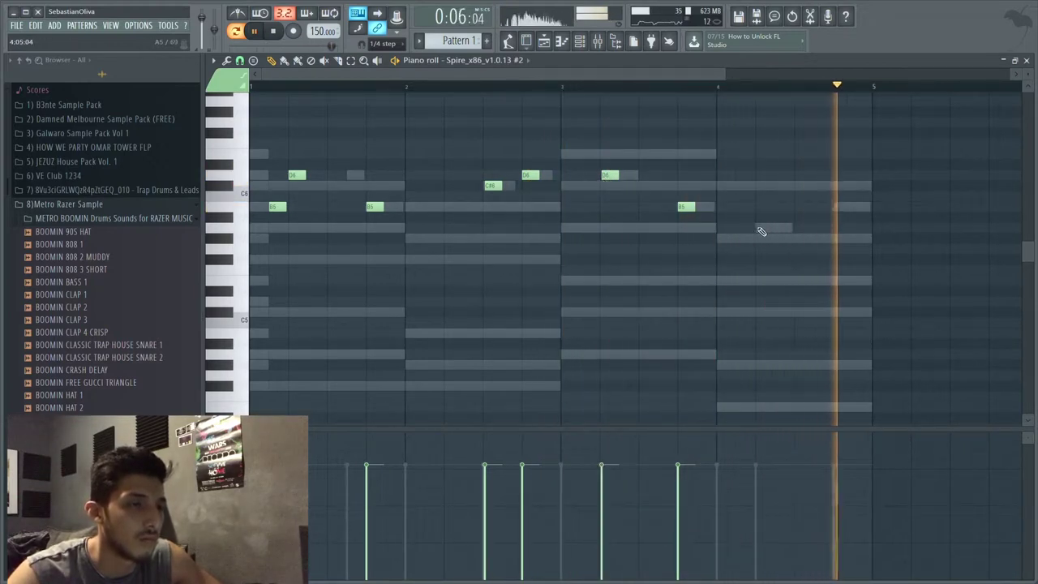
pyautogui.click(838, 207)
pyautogui.hotkey('ctrl', 'Up')
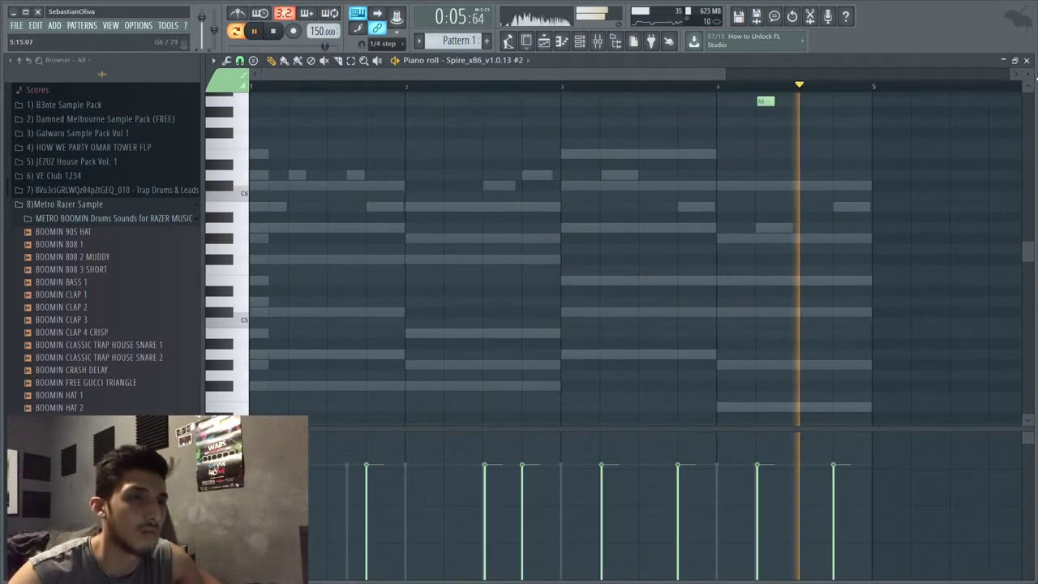
pyautogui.click(1026, 60)
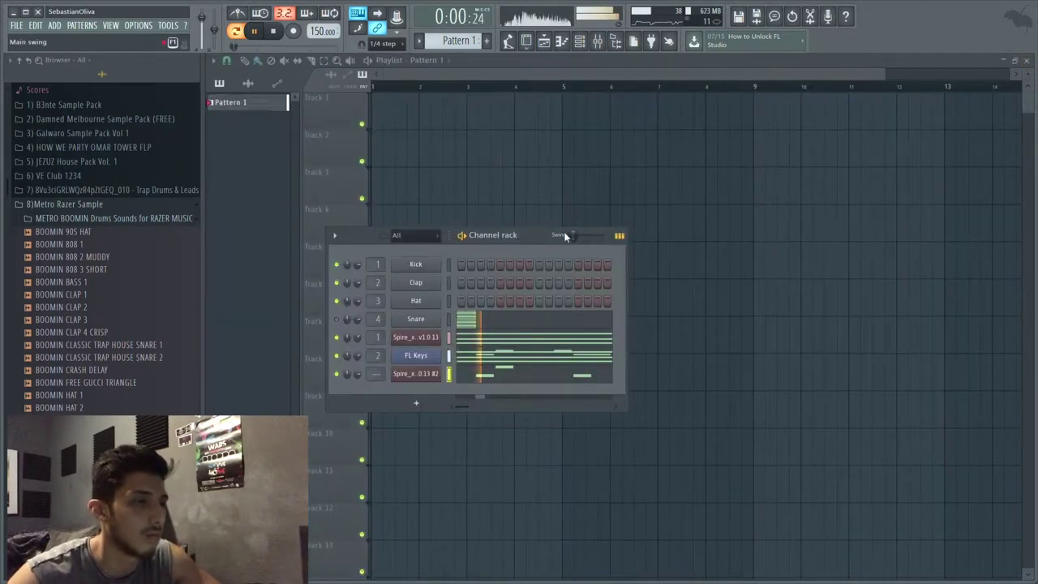
# - Switch the second Spire to another preset and lower its channel volume to 59%
pyautogui.click(409, 373)
pyautogui.click(365, 209)
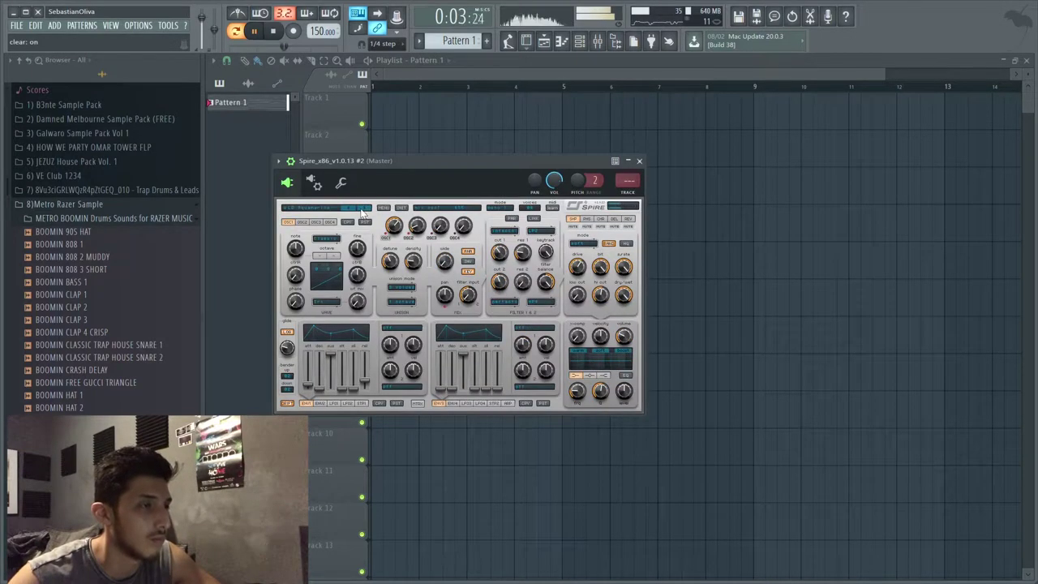
pyautogui.click(363, 210)
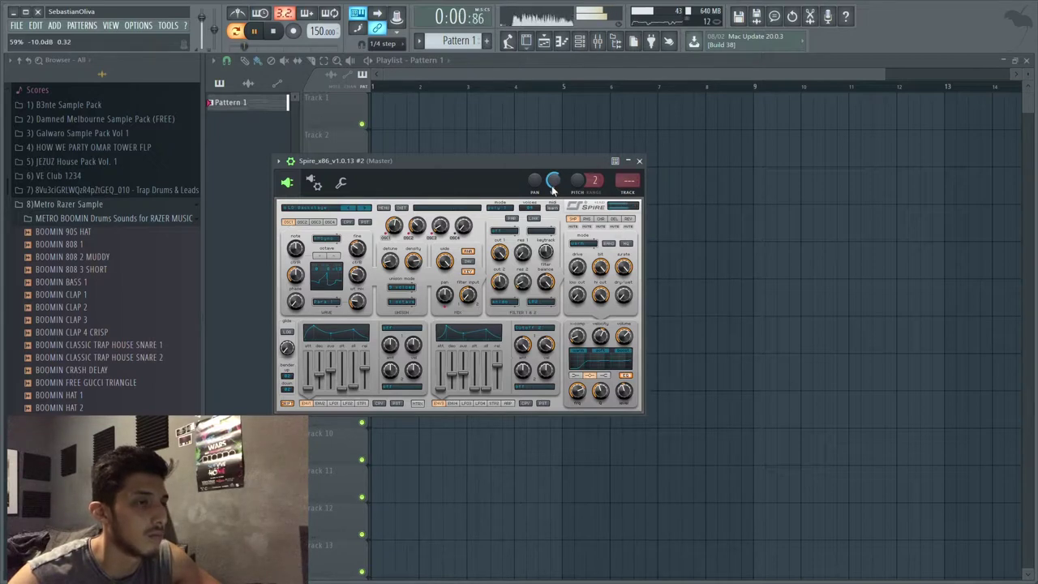
# - Route the second Spire to mixer track 3 and add a third Spire instance as a new channel
pyautogui.scroll(1, 626, 187)
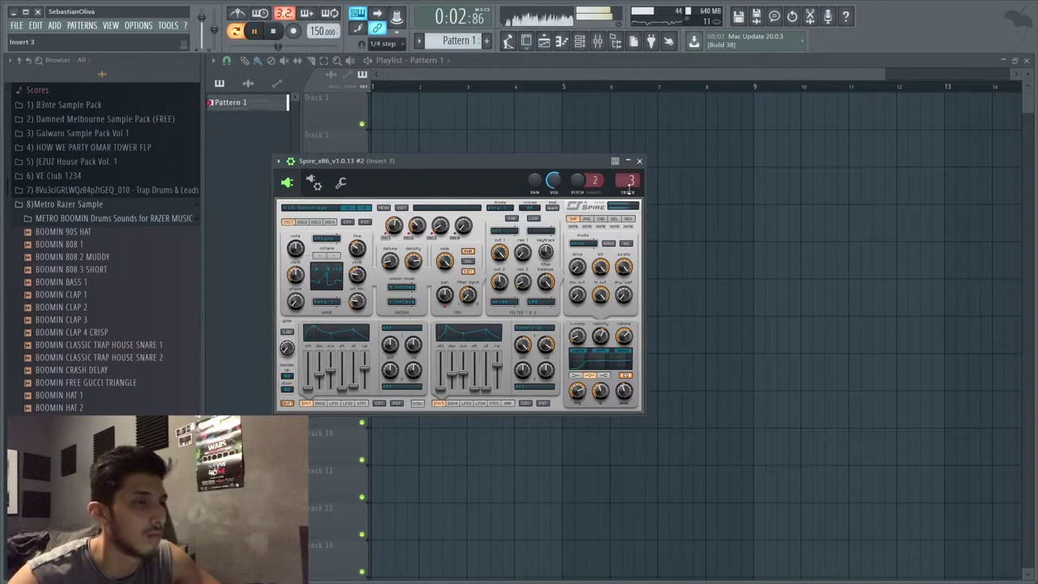
pyautogui.click(586, 47)
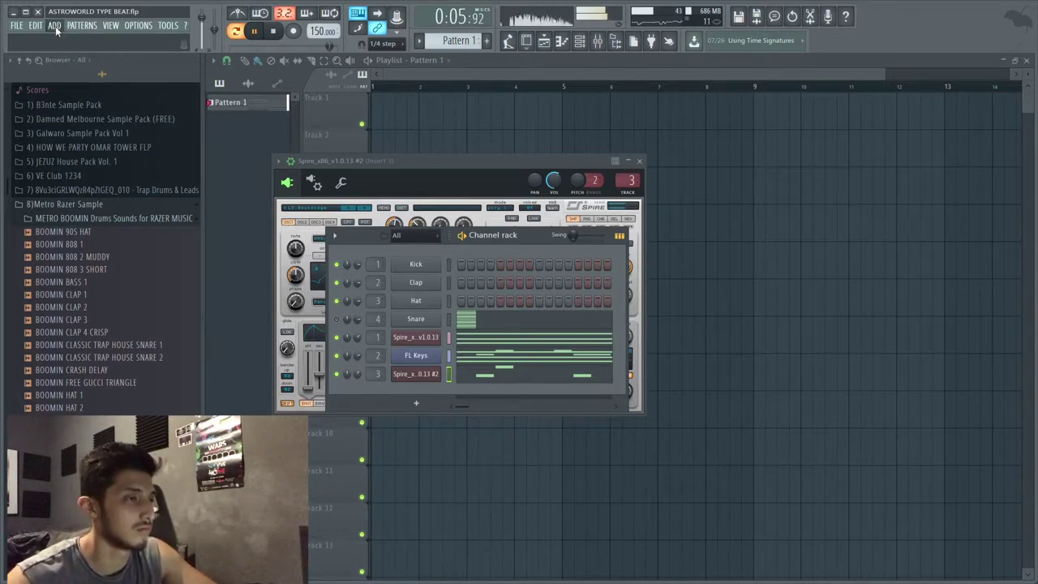
pyautogui.click(212, 203)
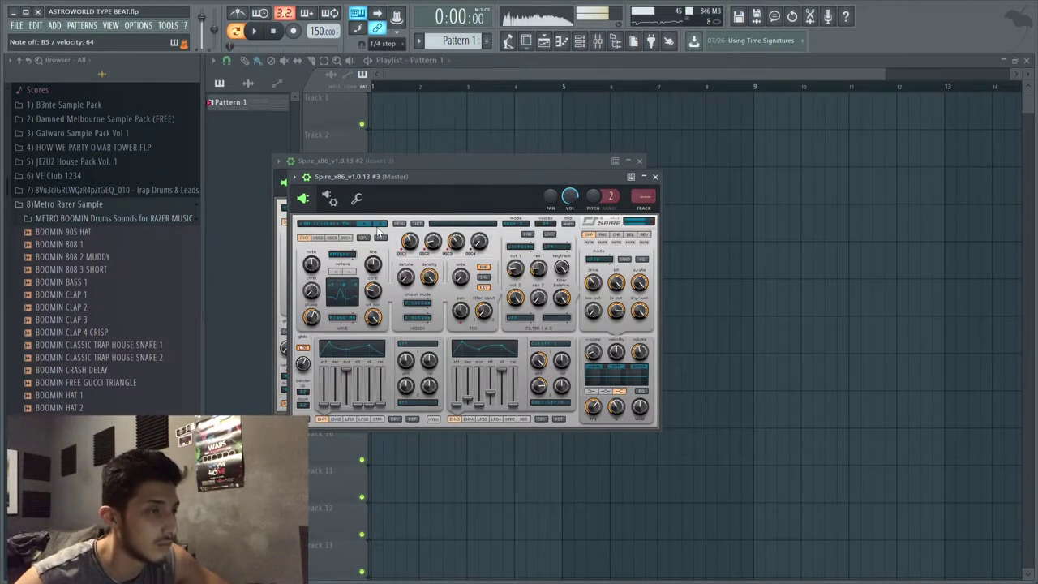
# - Step forward through the third Spire's presets while testing them with notes, and close the plugin on the chosen sound
pyautogui.click(378, 228)
pyautogui.click(379, 227)
pyautogui.click(378, 228)
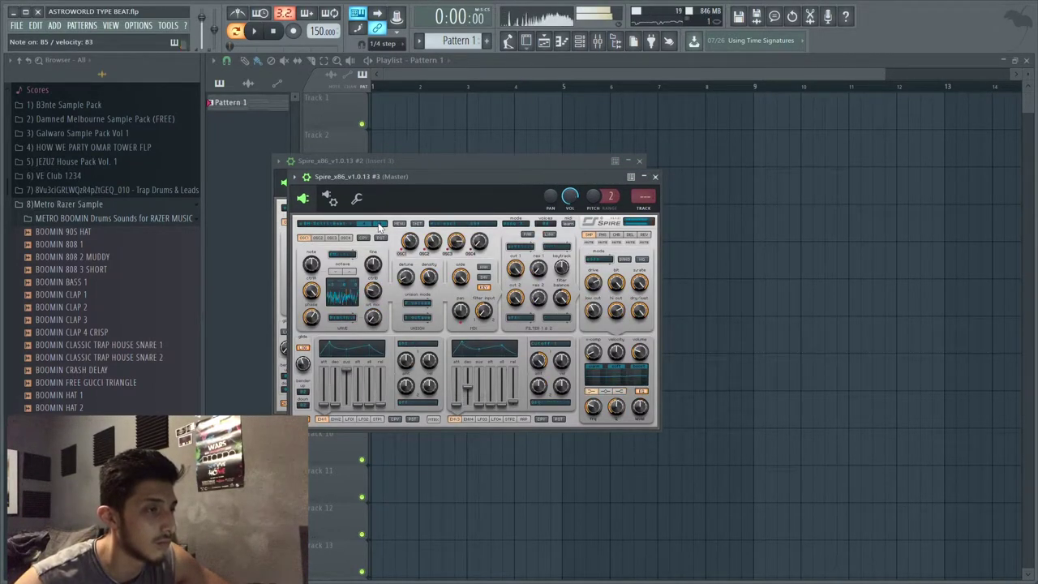
pyautogui.click(378, 228)
pyautogui.click(377, 228)
pyautogui.click(378, 228)
pyautogui.click(378, 227)
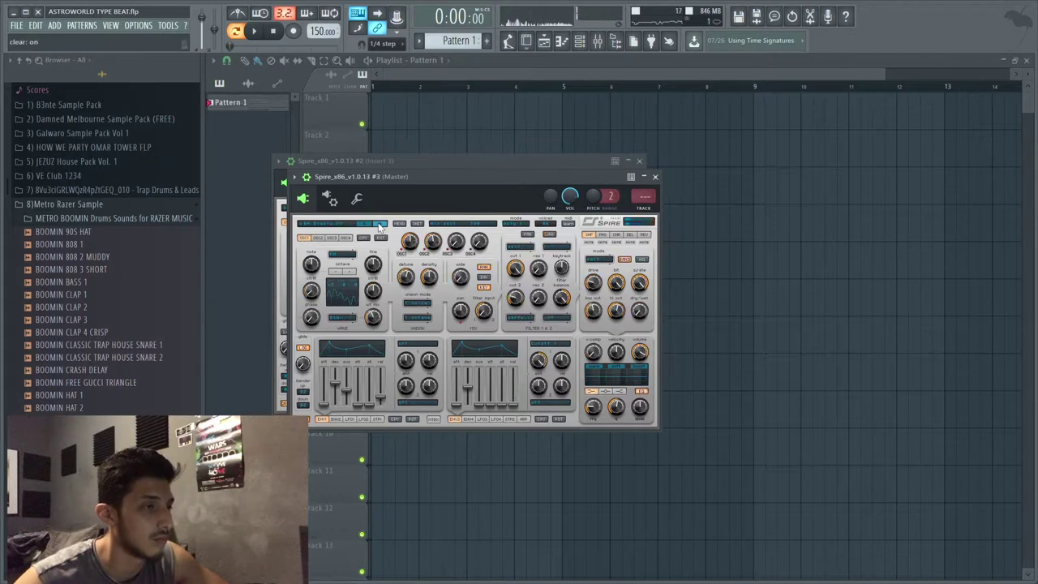
pyautogui.click(378, 228)
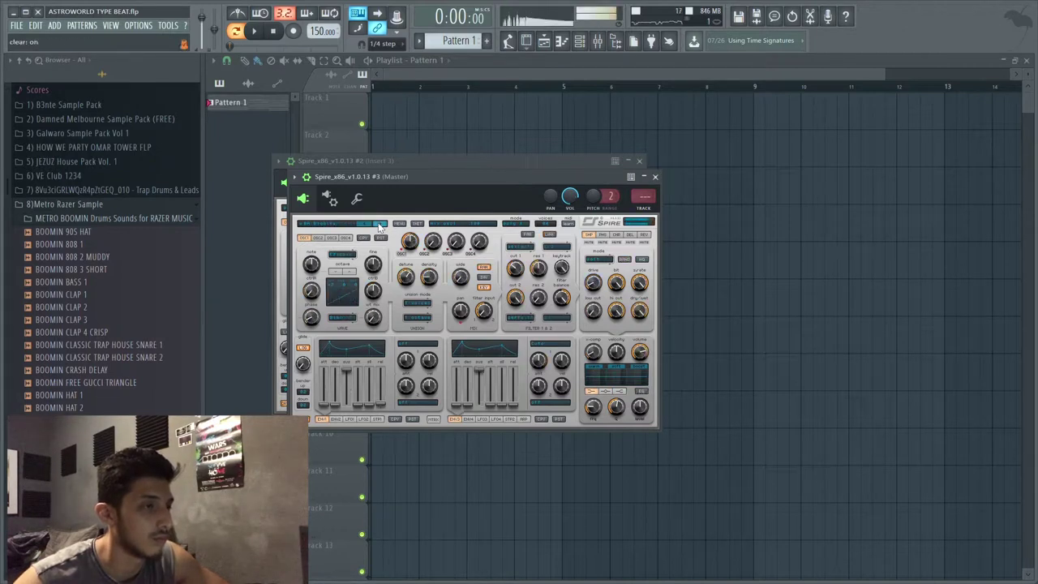
pyautogui.click(655, 177)
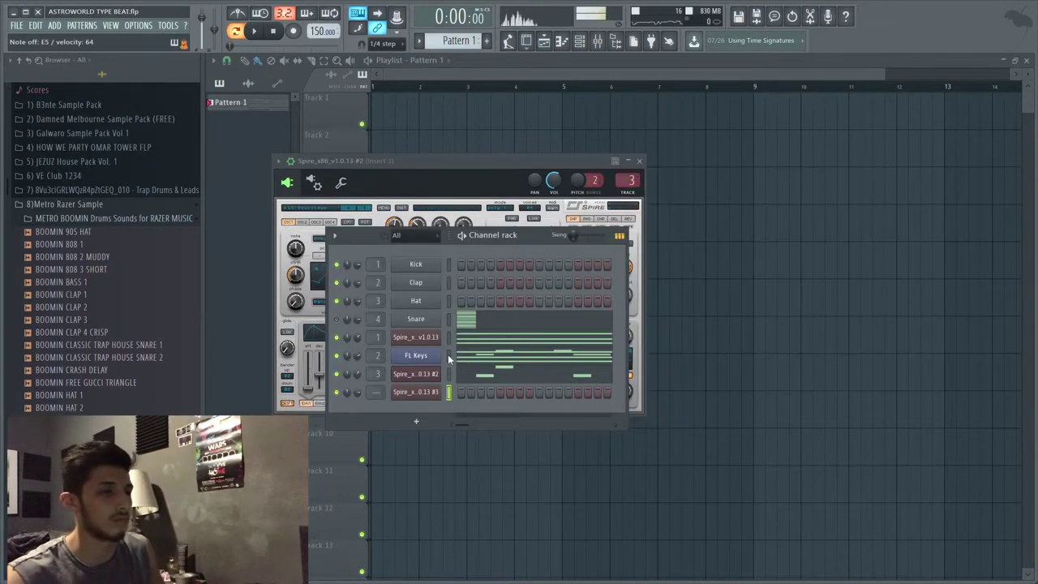
# - Draw an F#4 note spanning all of bar 1 in the third Spire's piano roll
pyautogui.press('F7')
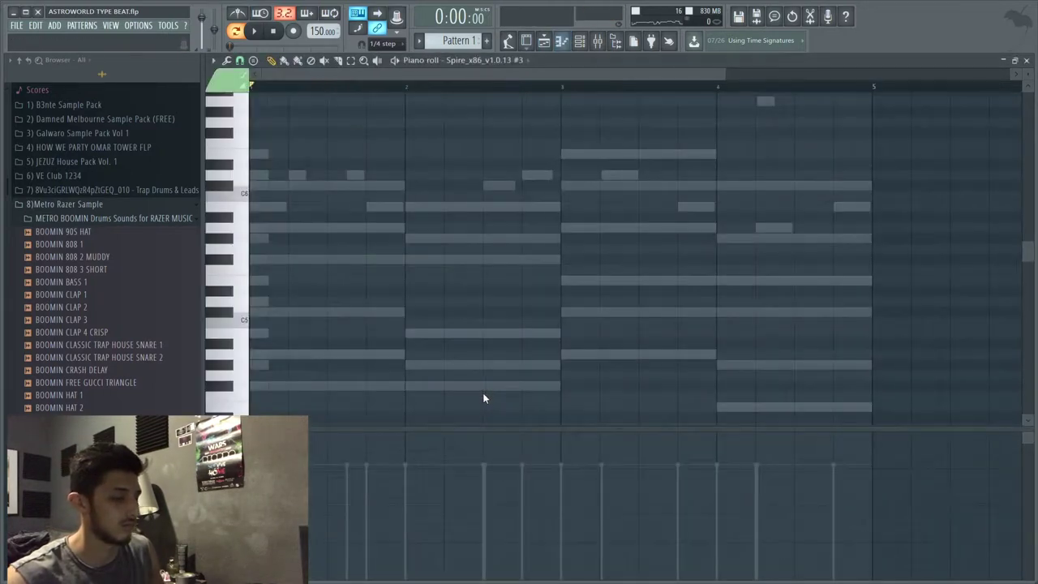
pyautogui.scroll(1, 203, 359)
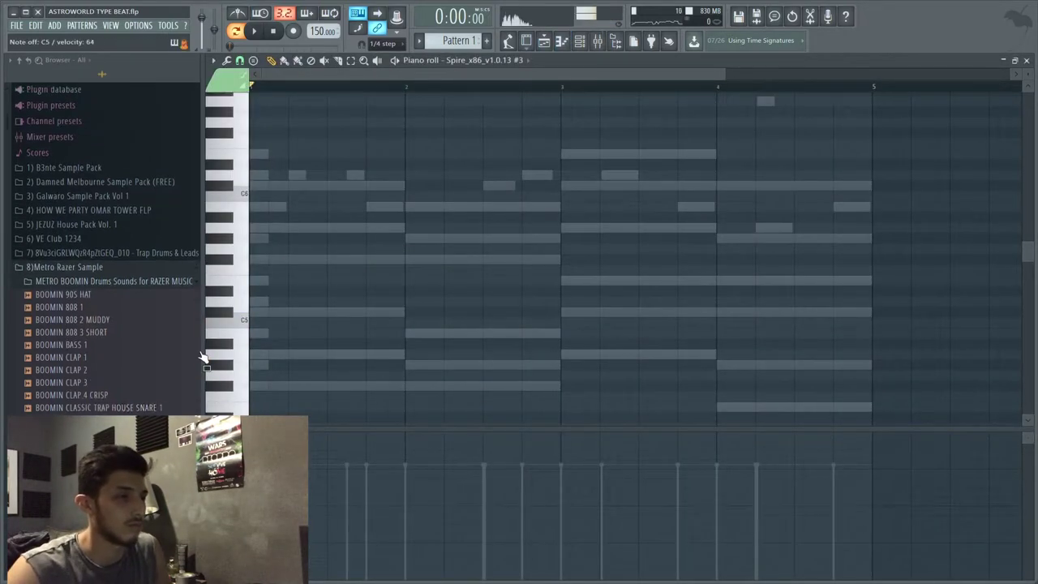
pyautogui.scroll(-1, 198, 350)
pyautogui.scroll(-2, 278, 303)
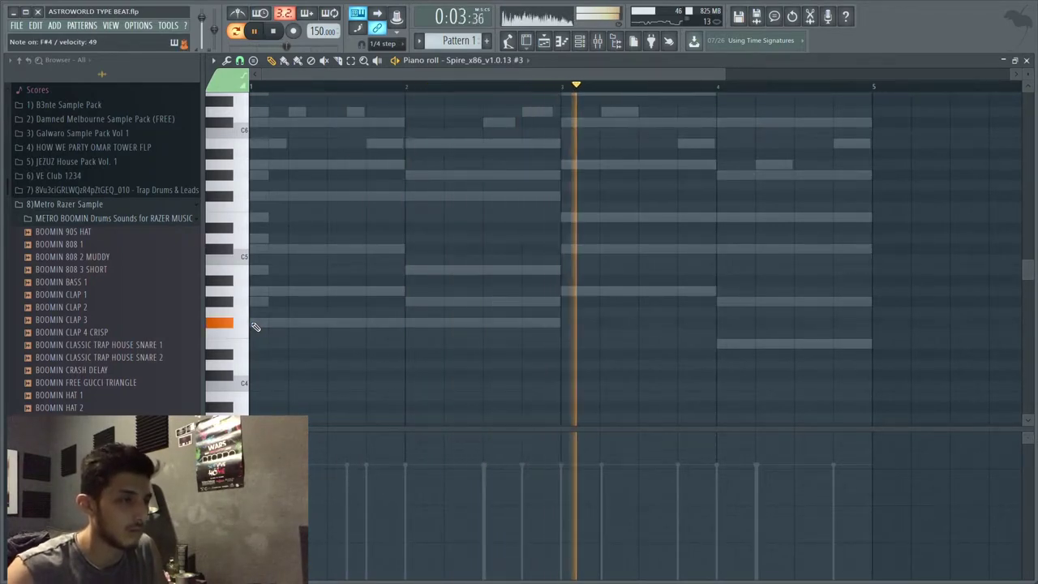
pyautogui.click(256, 323)
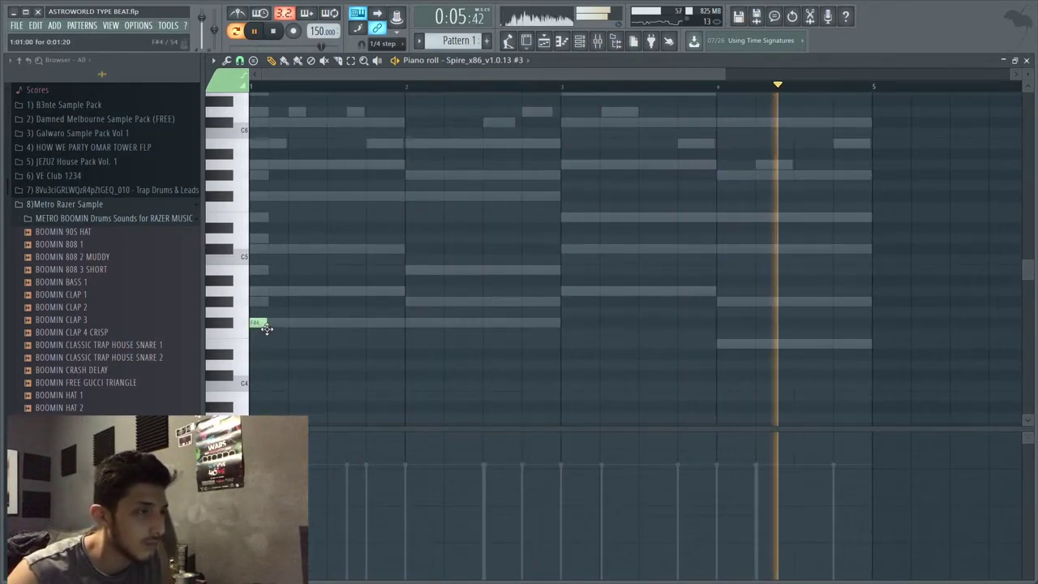
pyautogui.moveTo(262, 325); pyautogui.dragTo(409, 339)
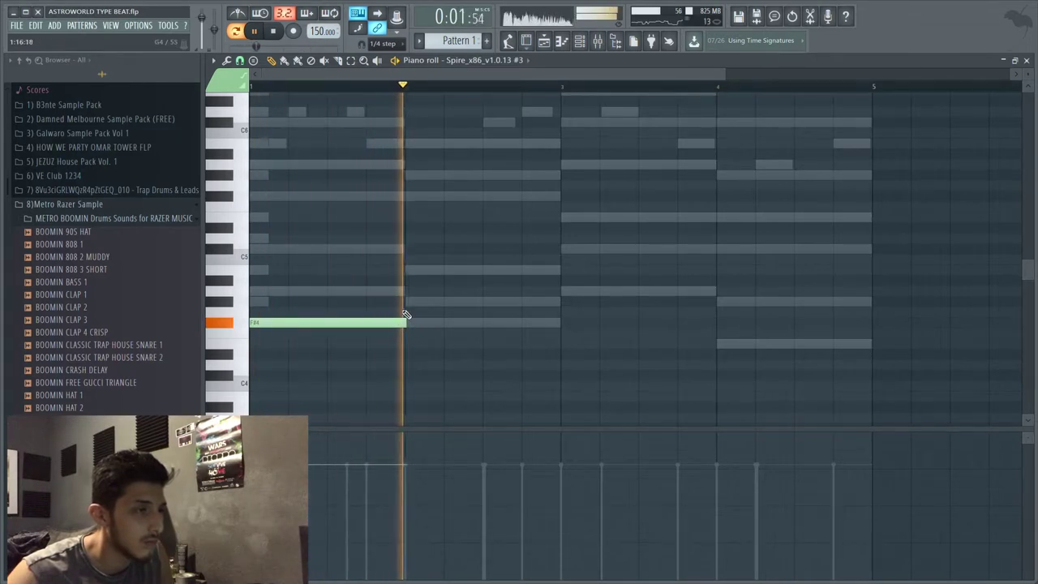
# - Add one-bar notes C#5 in bar 2, A4 in bar 3 and G#4 in bar 4 of the third Spire part
pyautogui.click(414, 253)
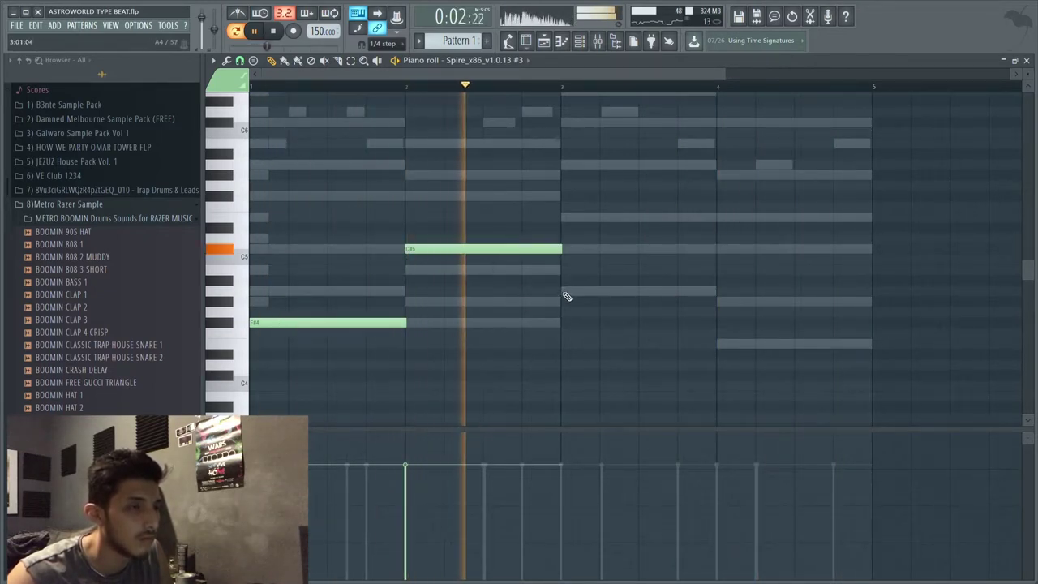
pyautogui.click(565, 294)
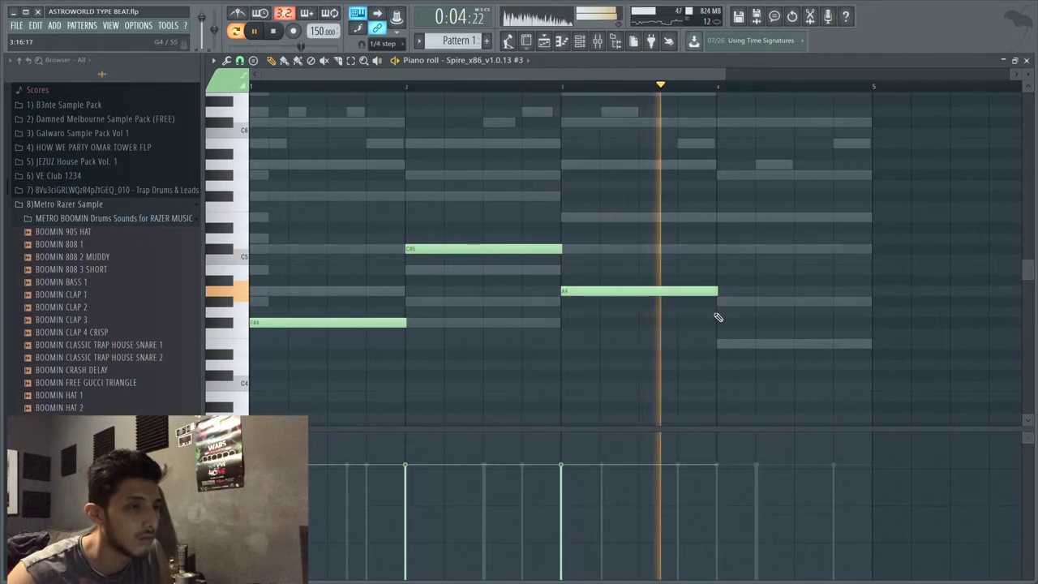
pyautogui.click(722, 305)
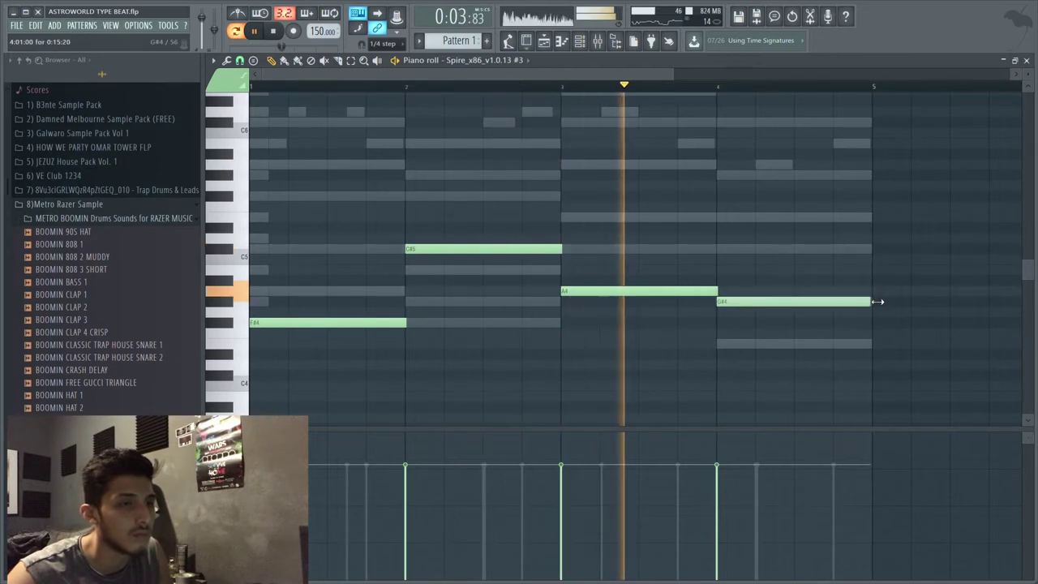
pyautogui.click(1027, 59)
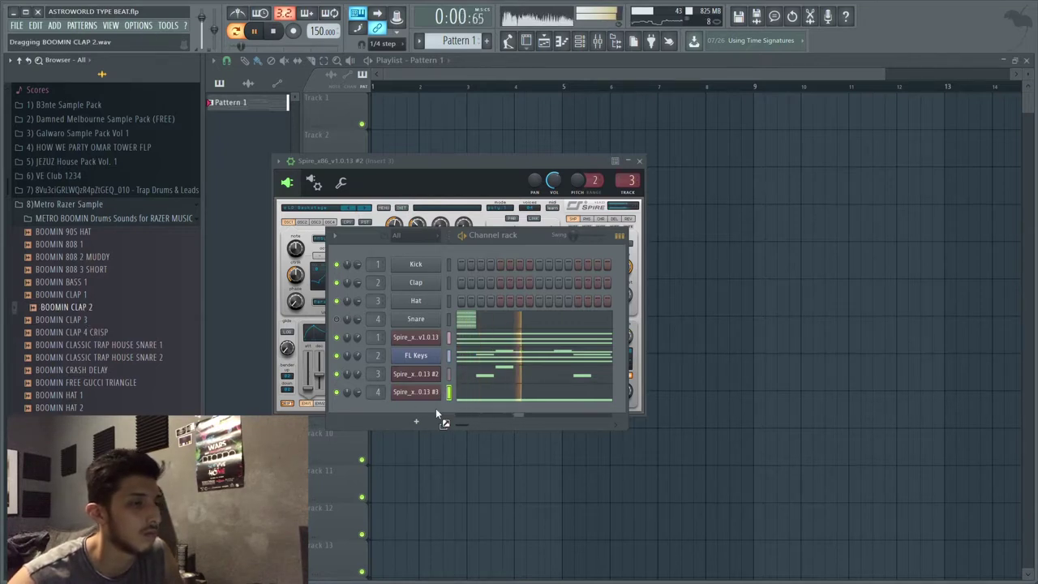
# - Add the BOOMIN CLAP 2 sample as a new channel below the third Spire and open its piano roll
pyautogui.moveTo(436, 407); pyautogui.dragTo(430, 404)
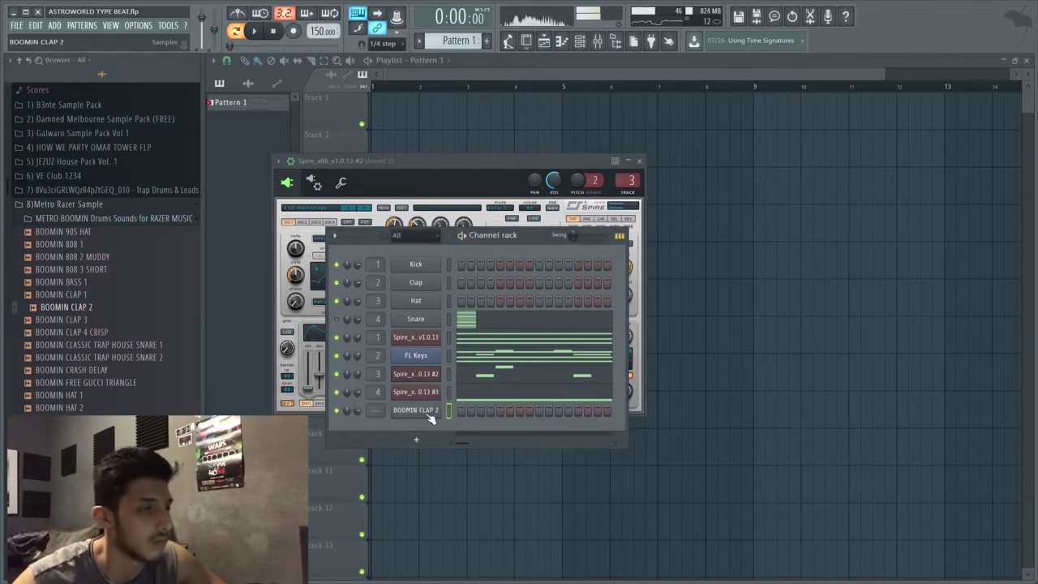
pyautogui.press('F7')
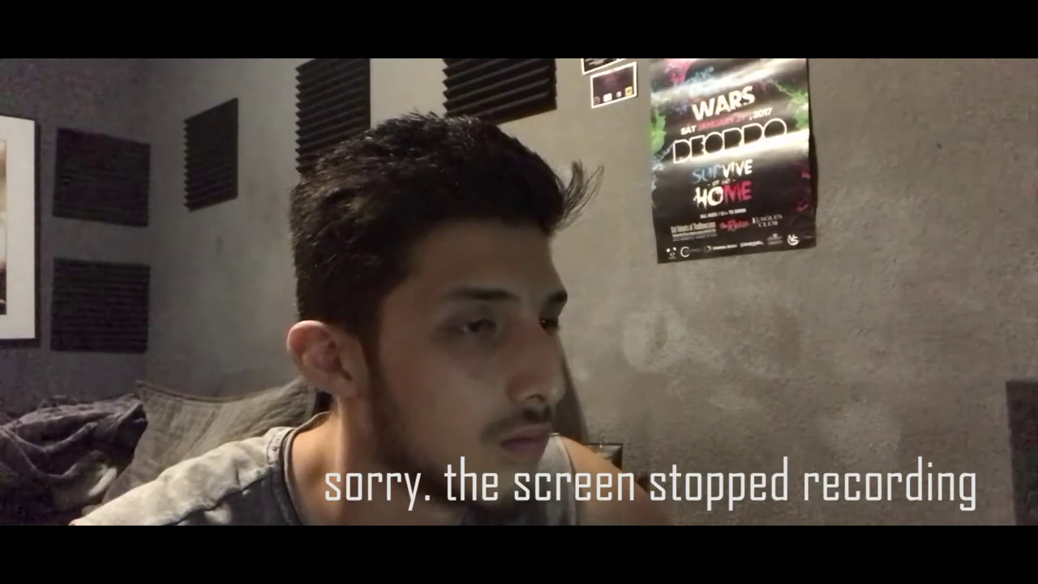